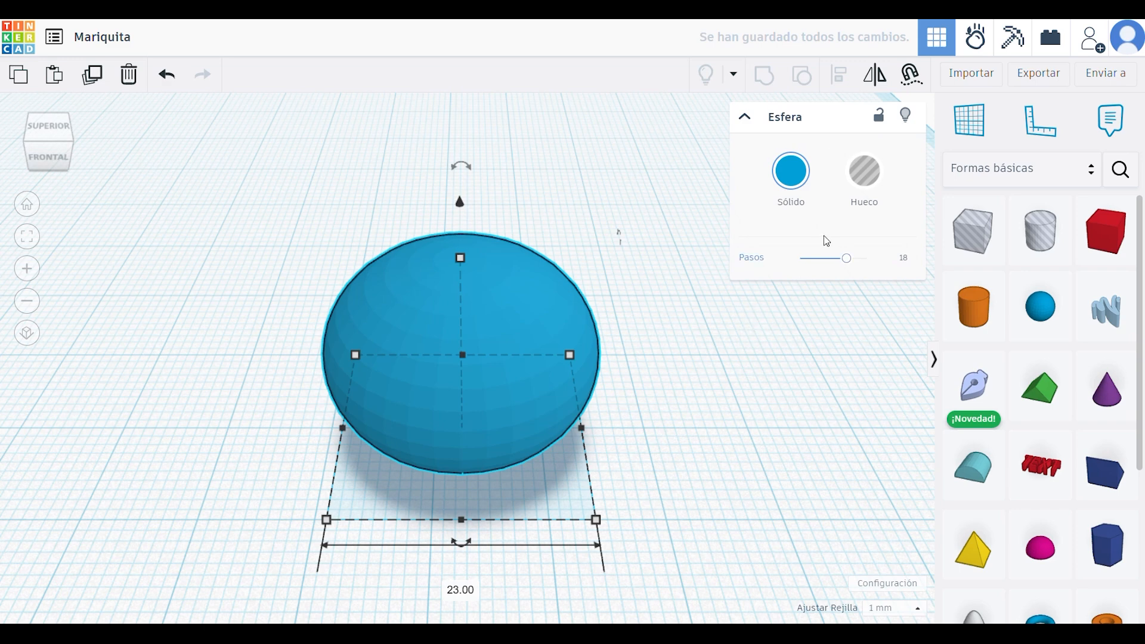
Smooth the blue sphere to 24 steps, then stretch its depth and widen it to 24 mm.
{"action": "left_click_drag", "start_coordinate": [844, 260], "coordinate": [865, 260]}
{"action": "right_click_drag", "start_coordinate": [646, 371], "coordinate": [435, 374]}
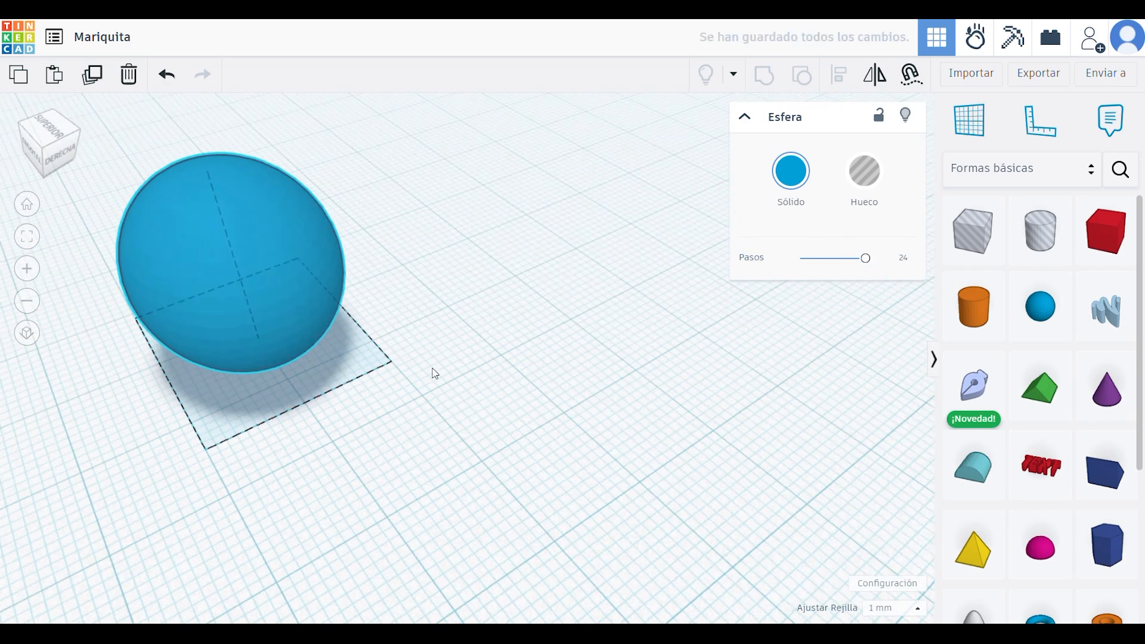
{"action": "left_click_drag", "start_coordinate": [340, 305], "coordinate": [357, 298]}
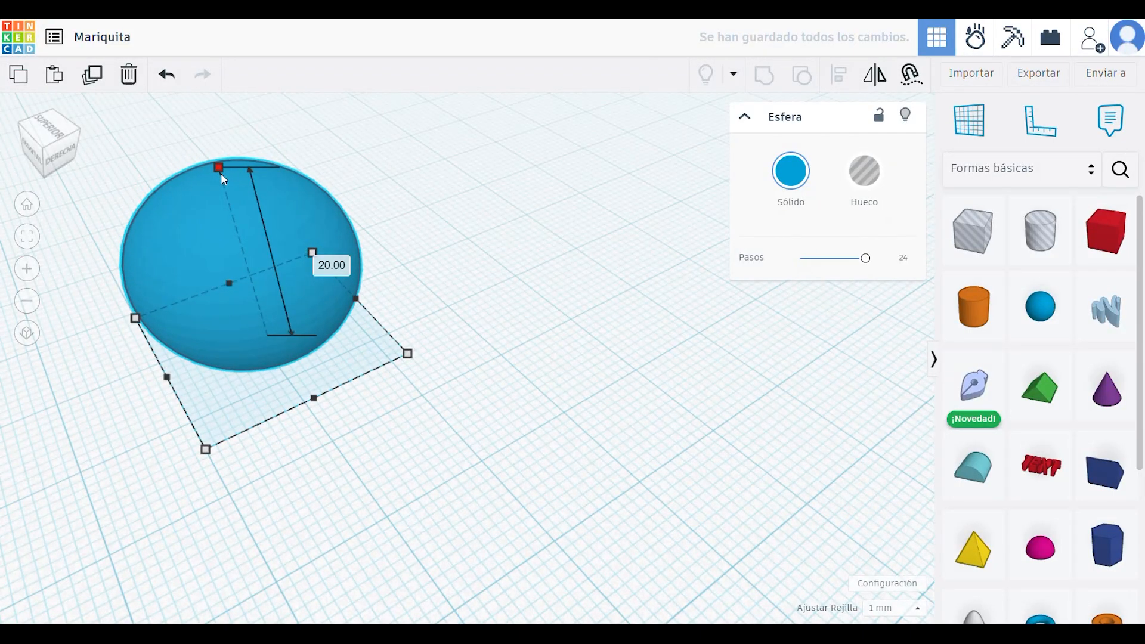
{"action": "right_click_drag", "start_coordinate": [220, 173], "coordinate": [276, 302]}
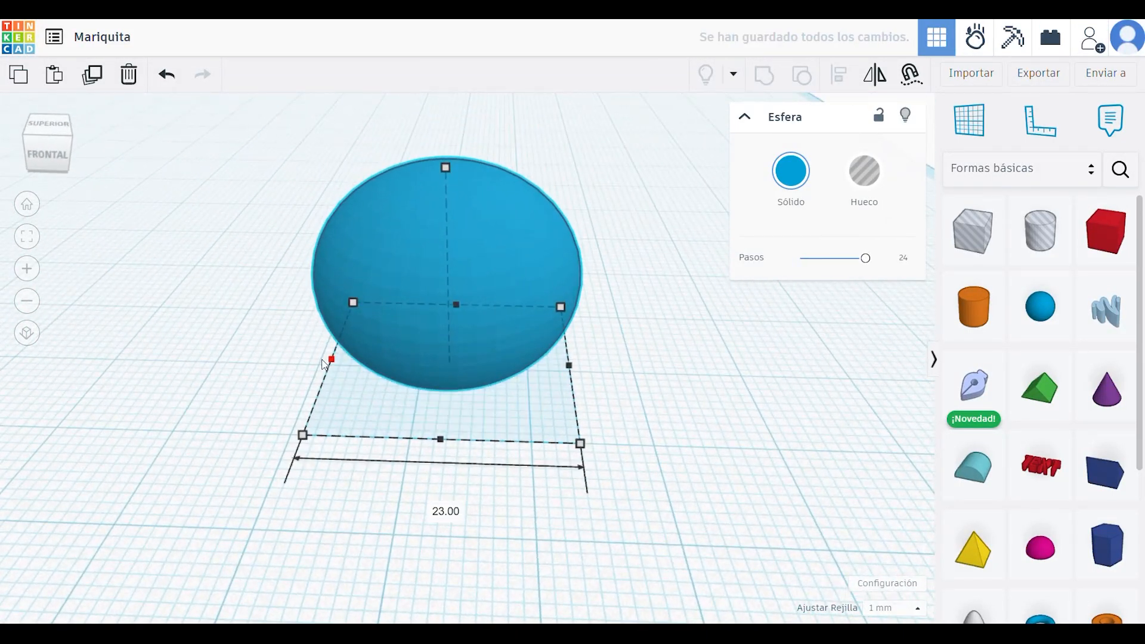
Colour the sphere solid black.
{"action": "left_click", "coordinate": [786, 200]}
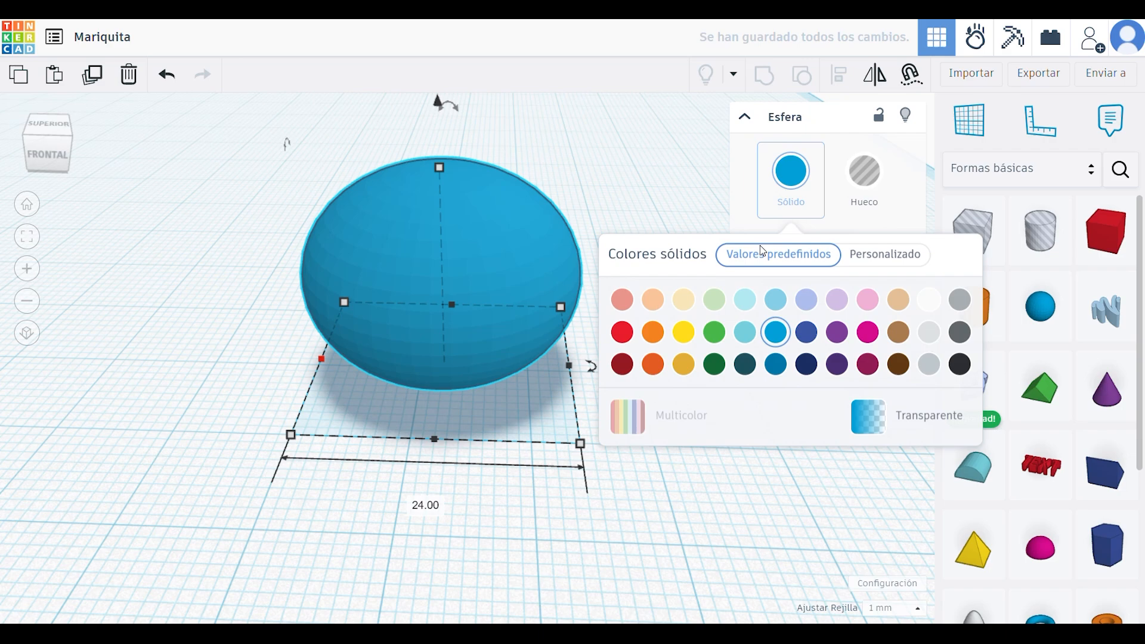
{"action": "left_click", "coordinate": [959, 363]}
{"action": "left_click", "coordinate": [686, 429]}
{"action": "scroll", "coordinate": [555, 339], "scroll_direction": "down", "scroll_amount": 2}
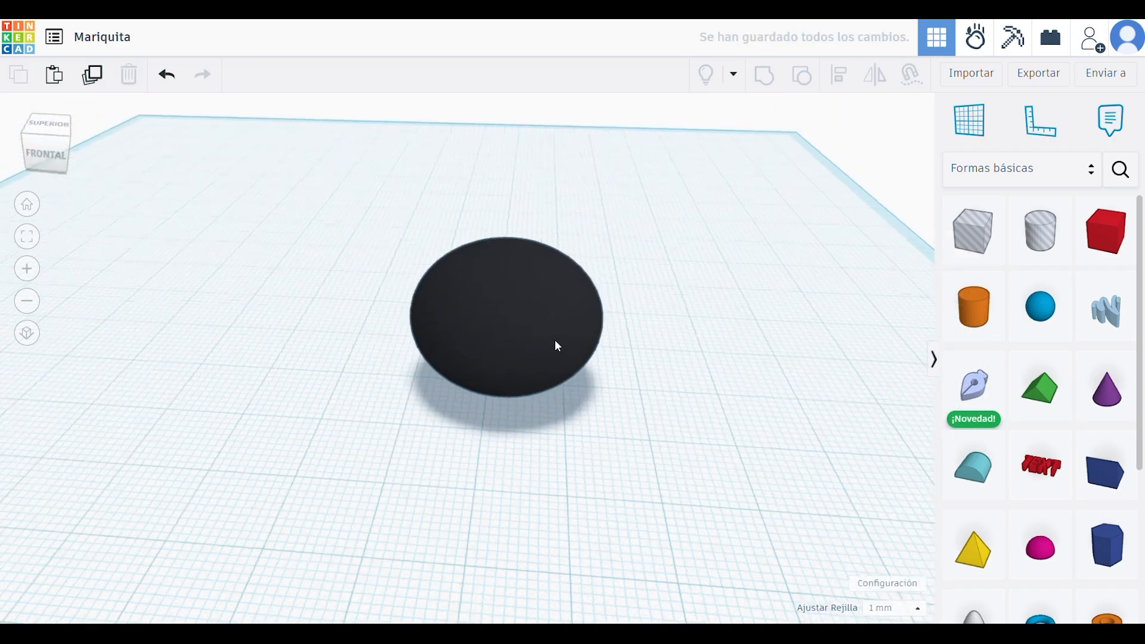
{"action": "right_click_drag", "start_coordinate": [555, 345], "coordinate": [427, 317]}
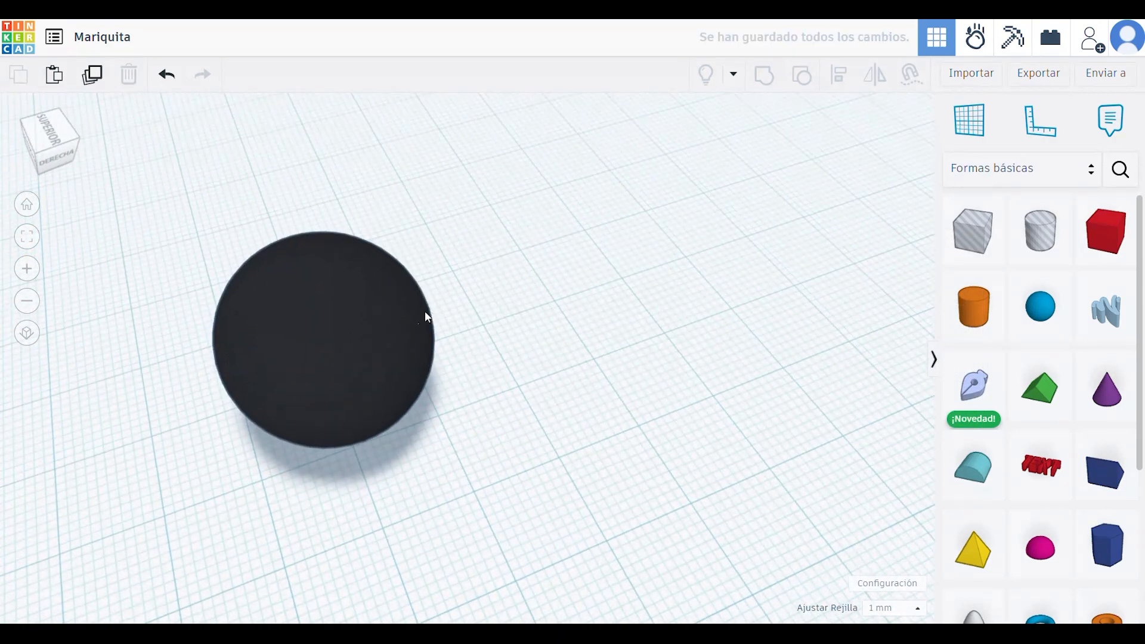
Duplicate the black sphere, place the copy partly overlapping behind the original, and colour the copy red.
{"action": "left_click", "coordinate": [427, 317]}
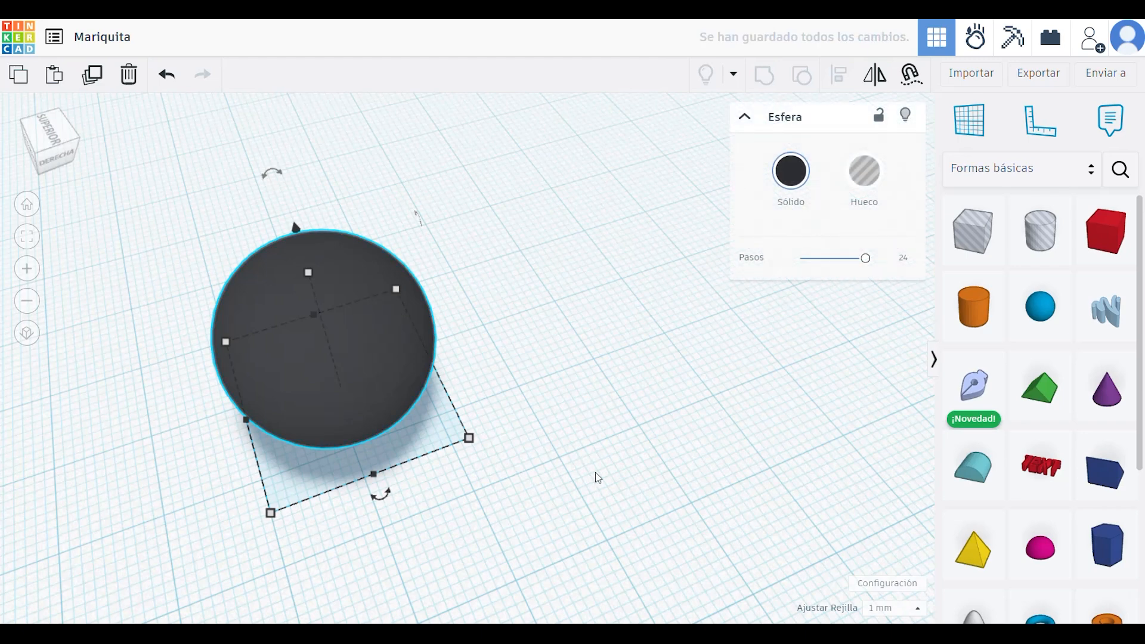
{"action": "left_click_drag", "start_coordinate": [376, 377], "coordinate": [540, 290]}
{"action": "right_click_drag", "start_coordinate": [420, 316], "coordinate": [490, 466]}
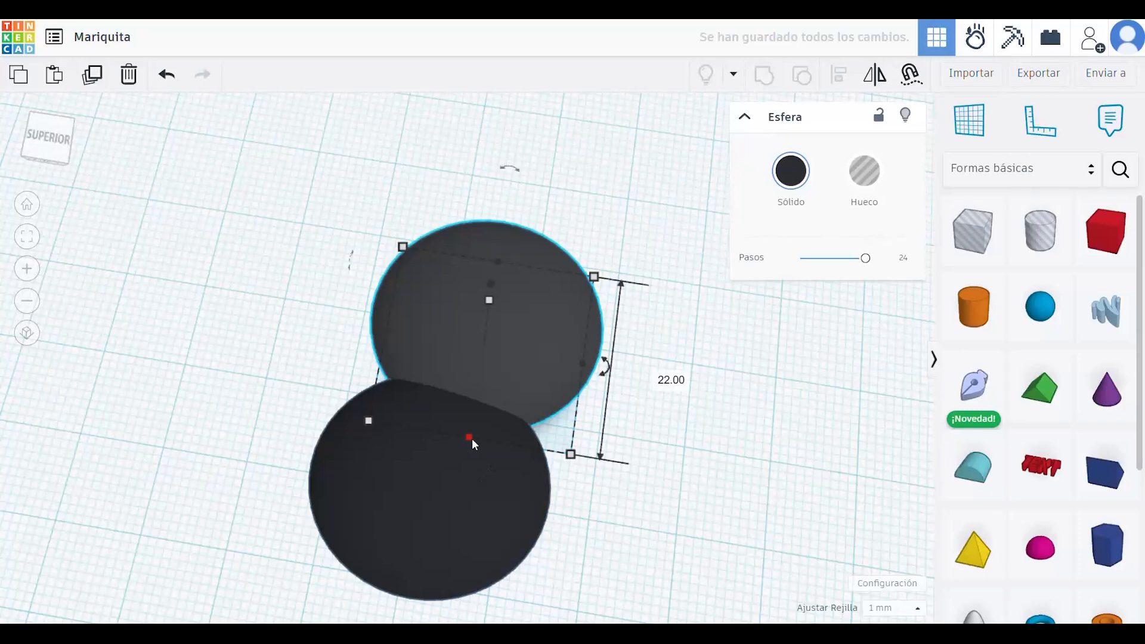
{"action": "left_click", "coordinate": [788, 174]}
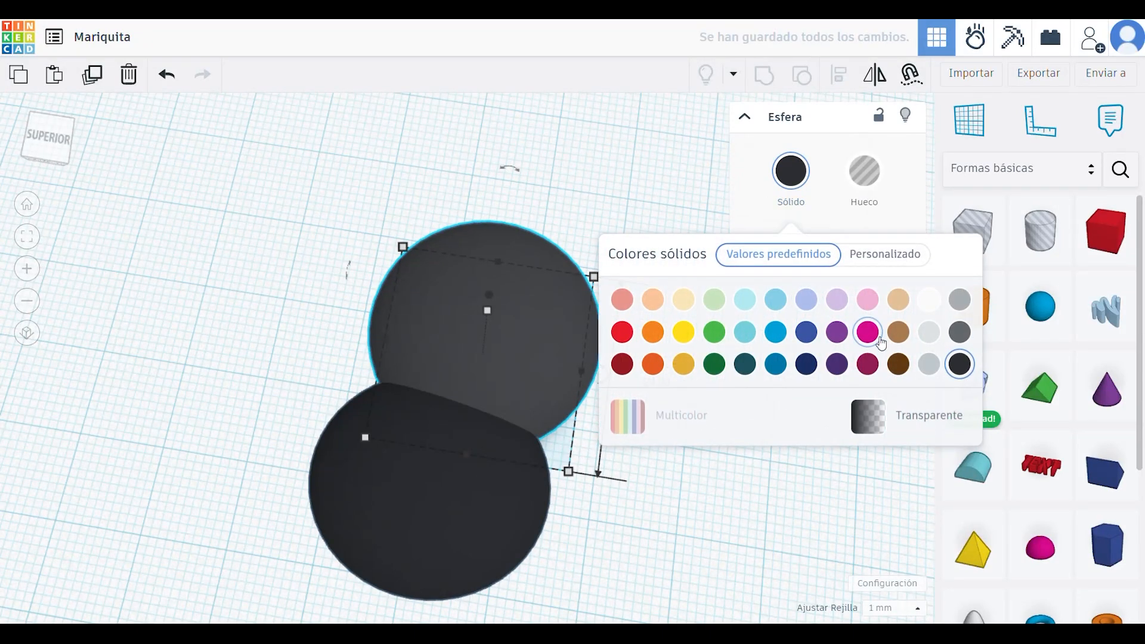
{"action": "left_click", "coordinate": [623, 333]}
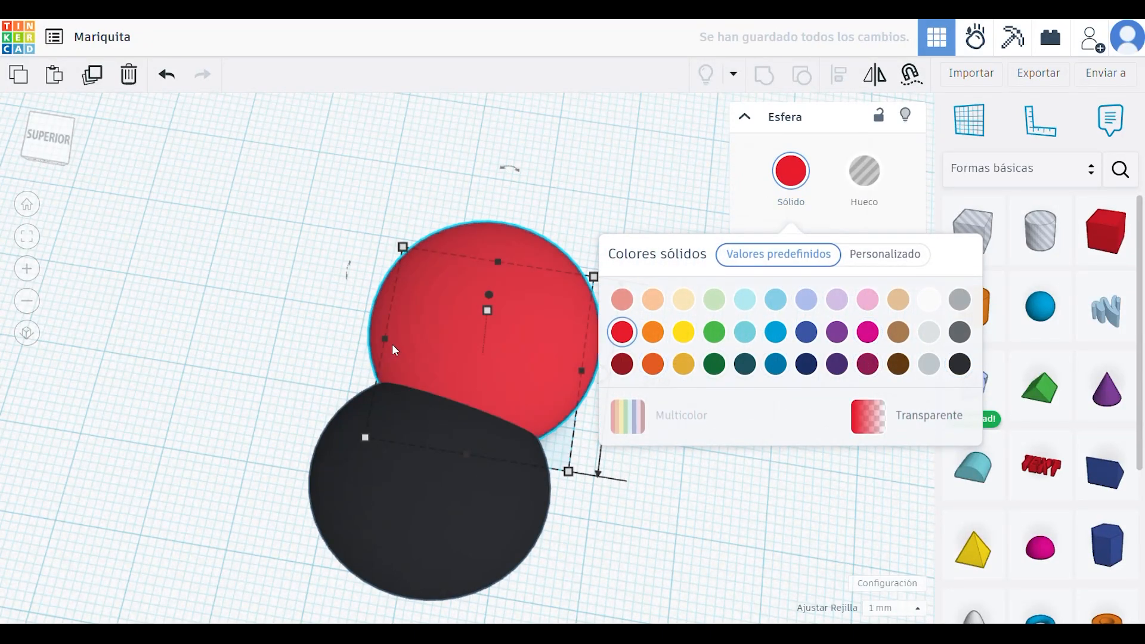
Narrow the red sphere to 19 mm and rotate it slightly clockwise on the workplane.
{"action": "left_click_drag", "start_coordinate": [393, 347], "coordinate": [421, 351]}
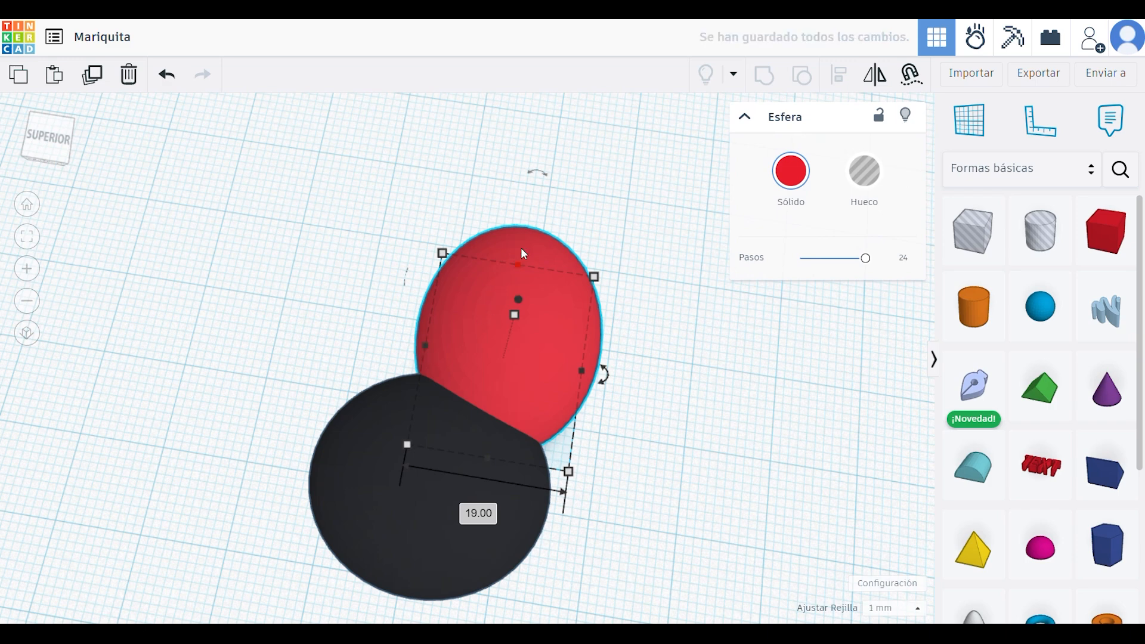
{"action": "left_click_drag", "start_coordinate": [604, 375], "coordinate": [636, 421]}
{"action": "left_click", "coordinate": [715, 432]}
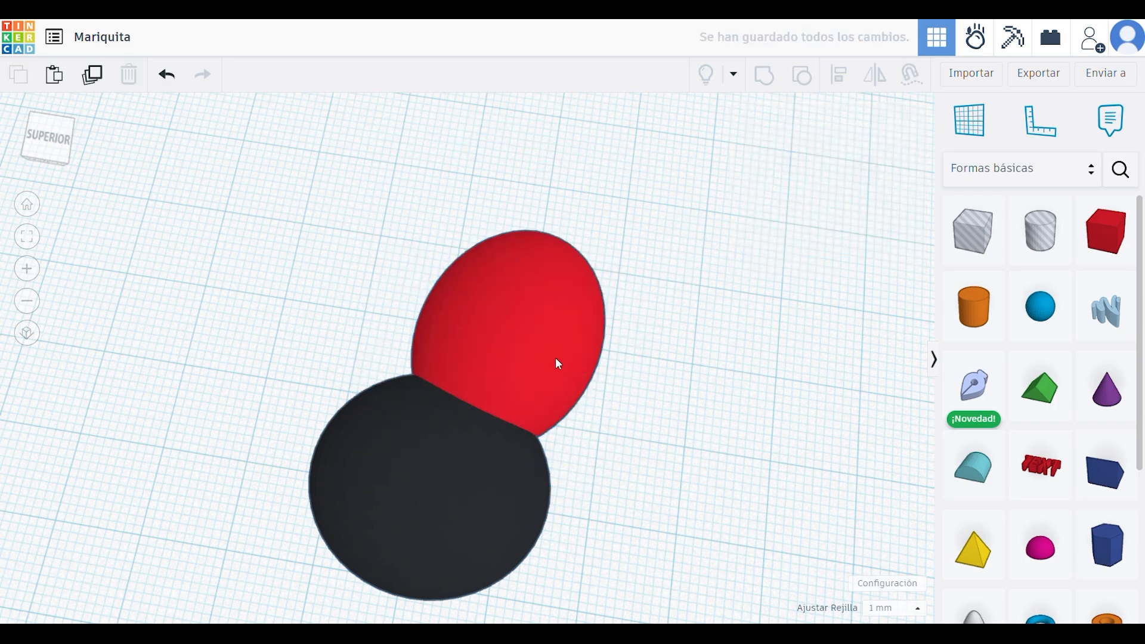
Reshape the red sphere by lengthening it to about 28 mm, setting its height to 21 mm and slightly extending its side.
{"action": "left_click", "coordinate": [559, 364]}
{"action": "left_click_drag", "start_coordinate": [518, 260], "coordinate": [534, 247]}
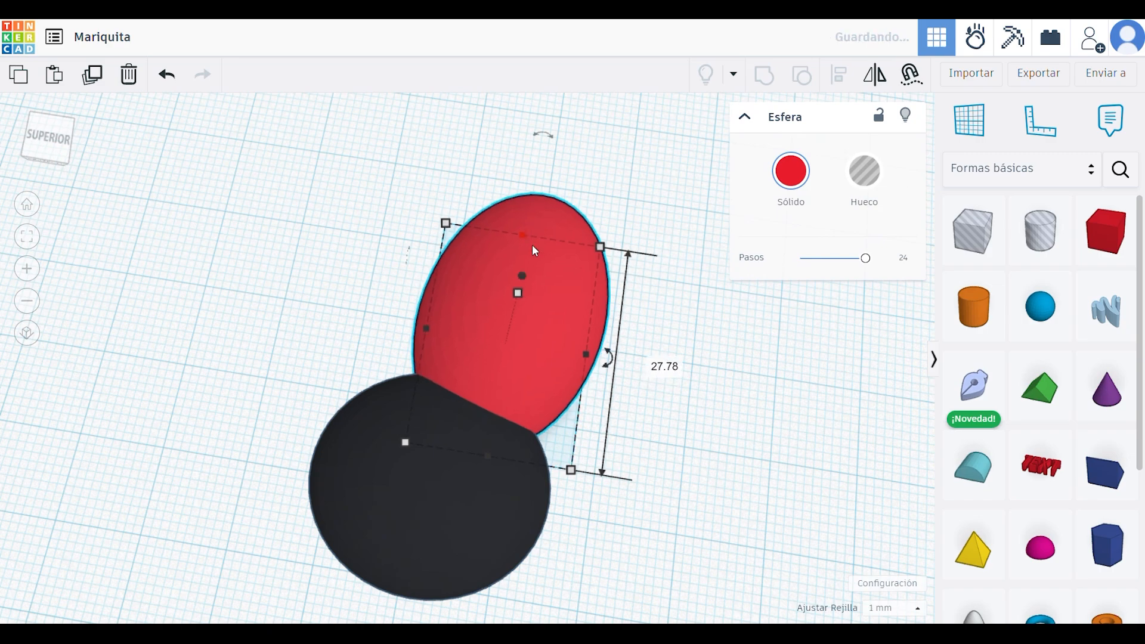
{"action": "left_click_drag", "start_coordinate": [517, 294], "coordinate": [517, 273]}
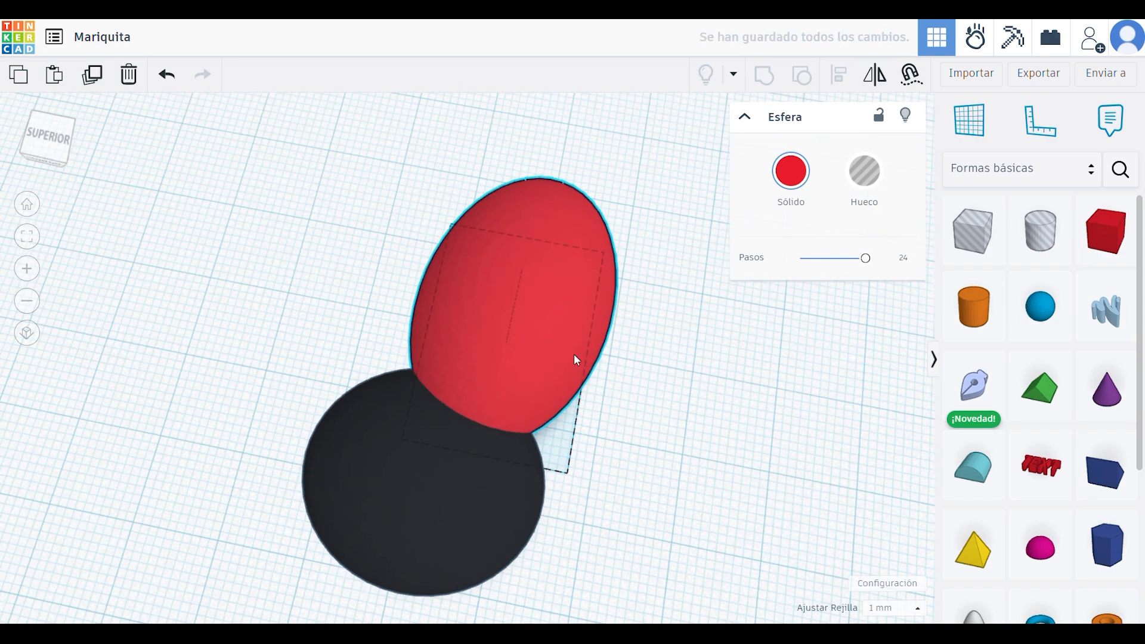
{"action": "right_click_drag", "start_coordinate": [577, 360], "coordinate": [488, 316]}
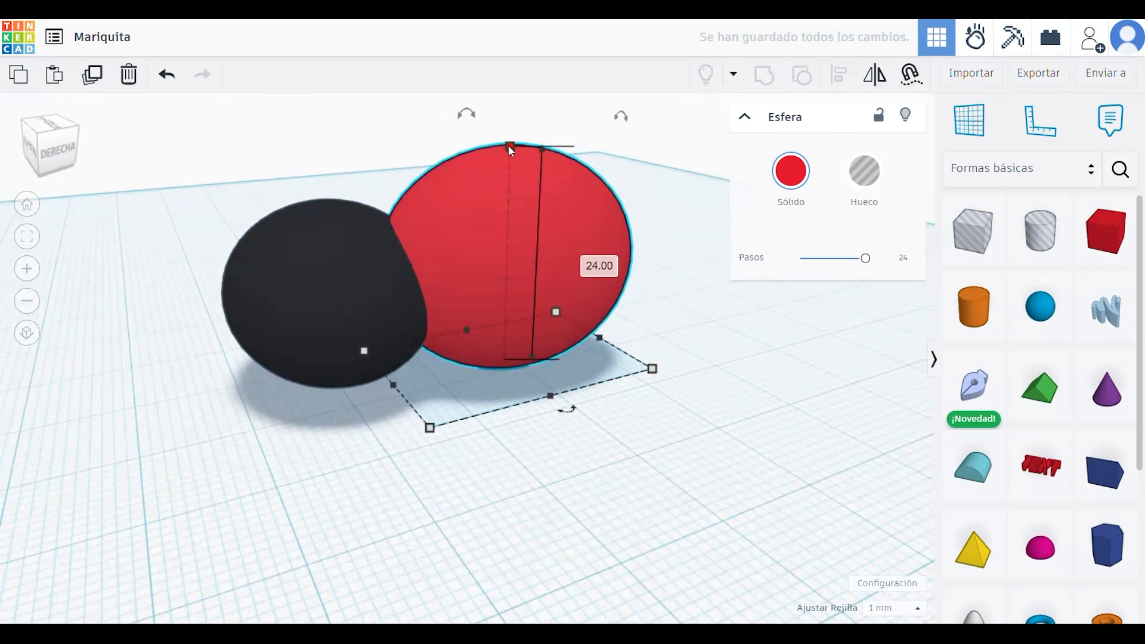
{"action": "left_click_drag", "start_coordinate": [510, 148], "coordinate": [511, 177]}
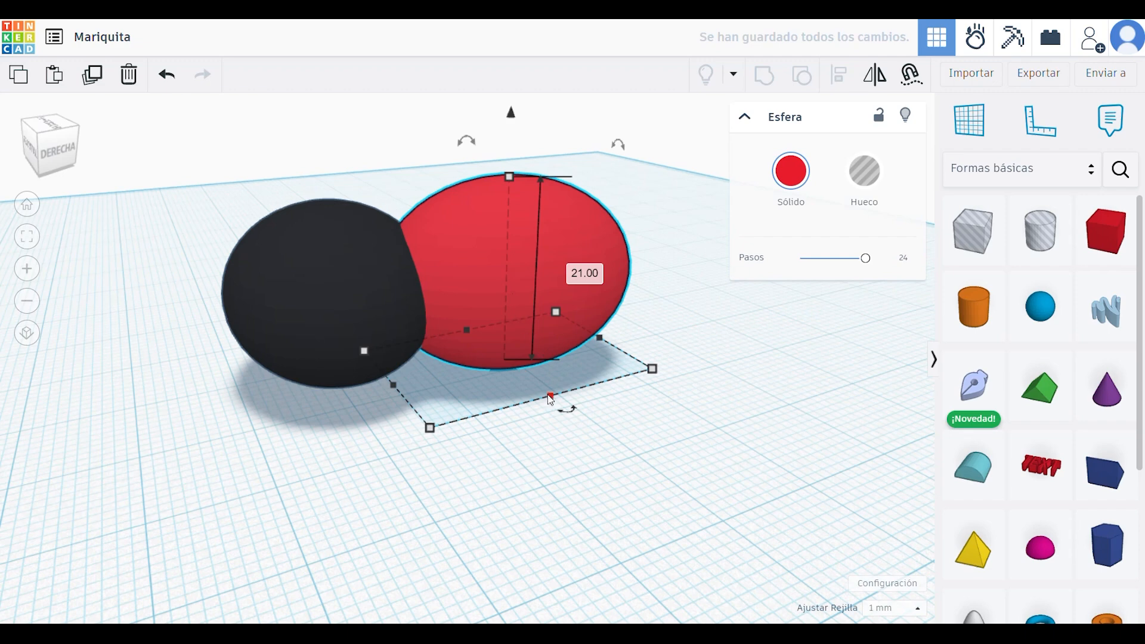
{"action": "left_click_drag", "start_coordinate": [551, 399], "coordinate": [565, 409]}
{"action": "right_click_drag", "start_coordinate": [421, 367], "coordinate": [637, 464]}
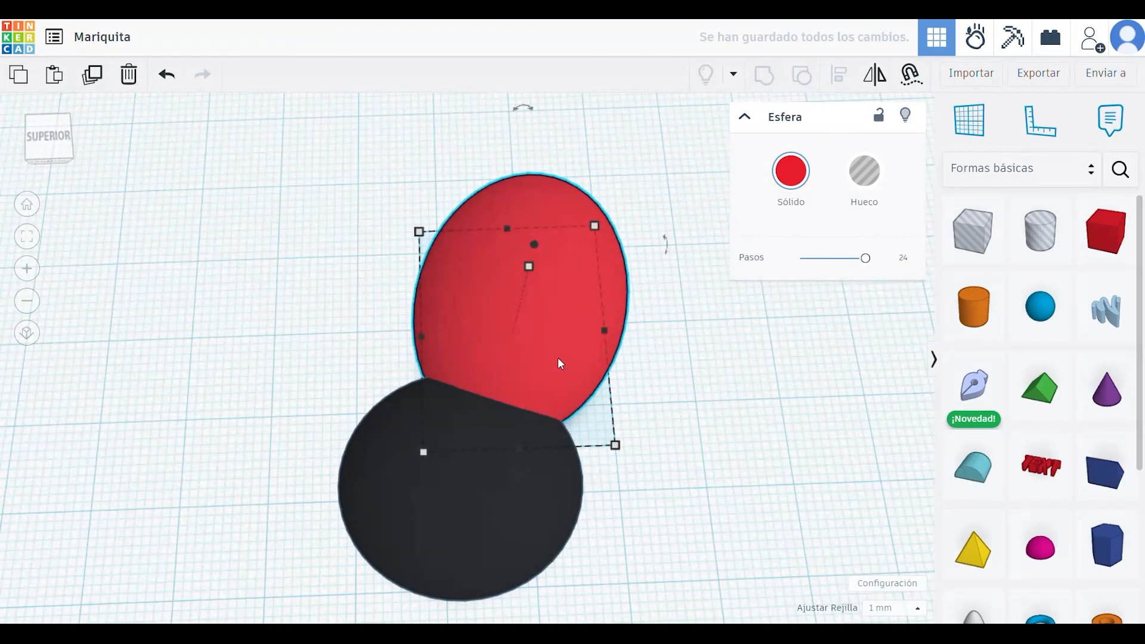
Duplicate the red ellipsoid and shift the copy to the left so the two overlap side by side as wings.
{"action": "left_click", "coordinate": [104, 83]}
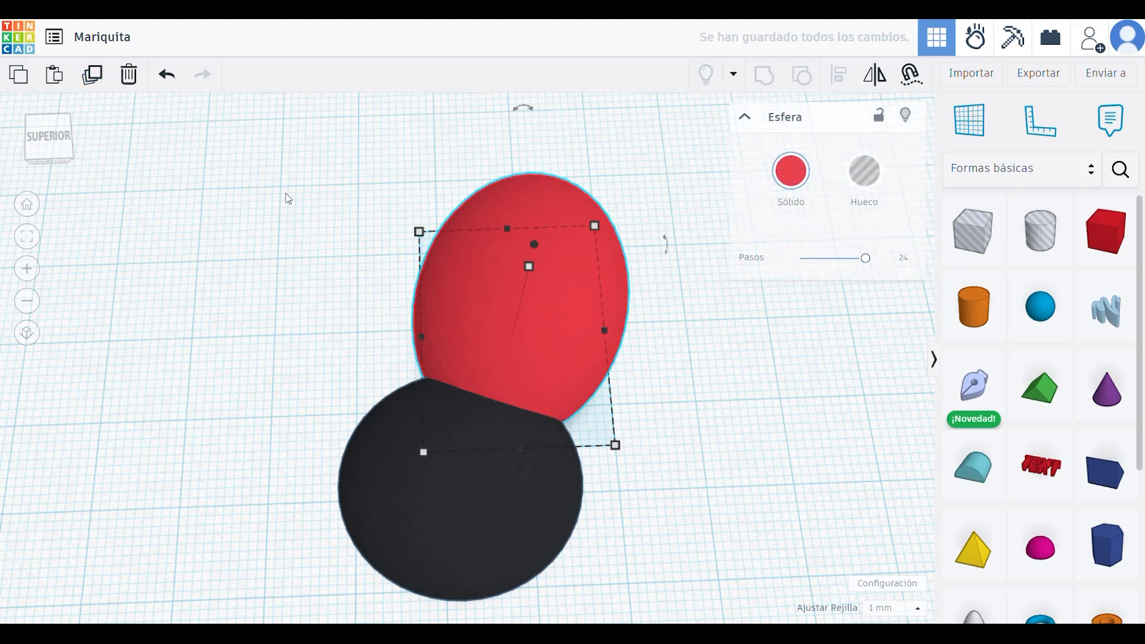
{"action": "key", "text": "Left"}
{"action": "key", "text": "Left"}
{"action": "key", "text": "Left"}
{"action": "key", "text": "Left"}
{"action": "key", "text": "Left"}
{"action": "key", "text": "Left"}
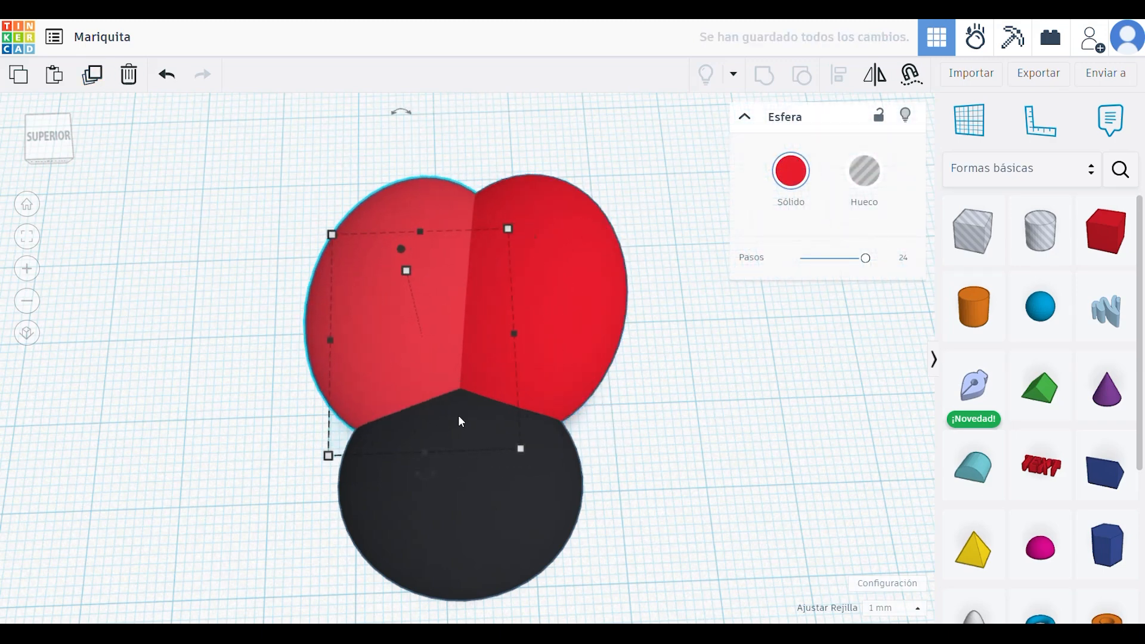
Rotate the left red wing counter-clockwise on the workplane so it mirrors the tilt of the right wing.
{"action": "right_click_drag", "start_coordinate": [469, 275], "coordinate": [419, 330]}
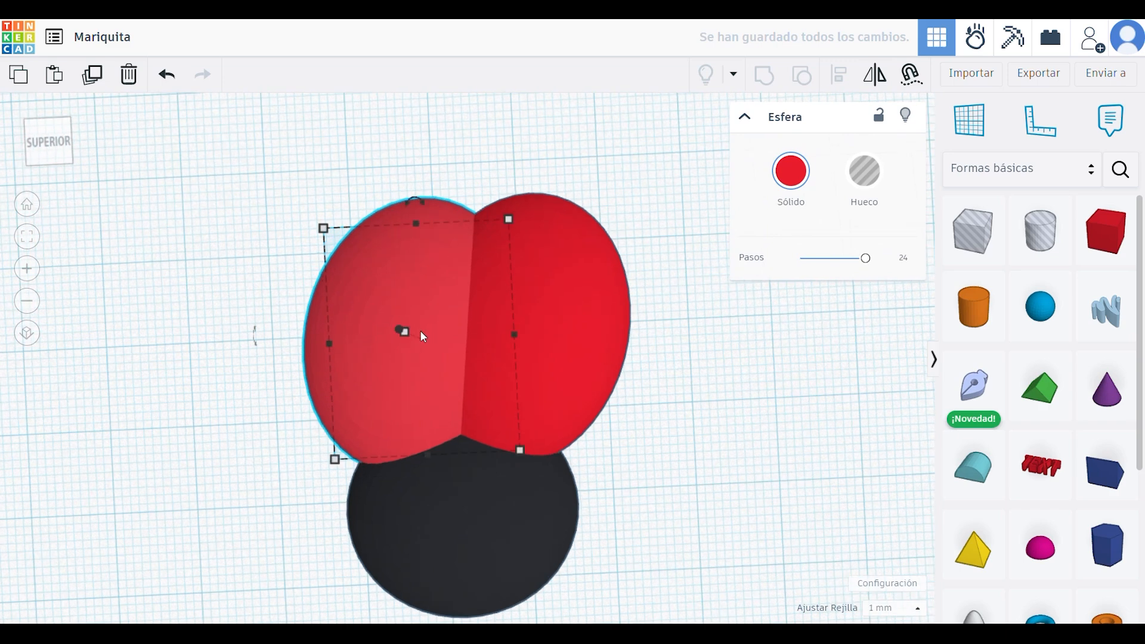
{"action": "left_click_drag", "start_coordinate": [421, 204], "coordinate": [340, 148]}
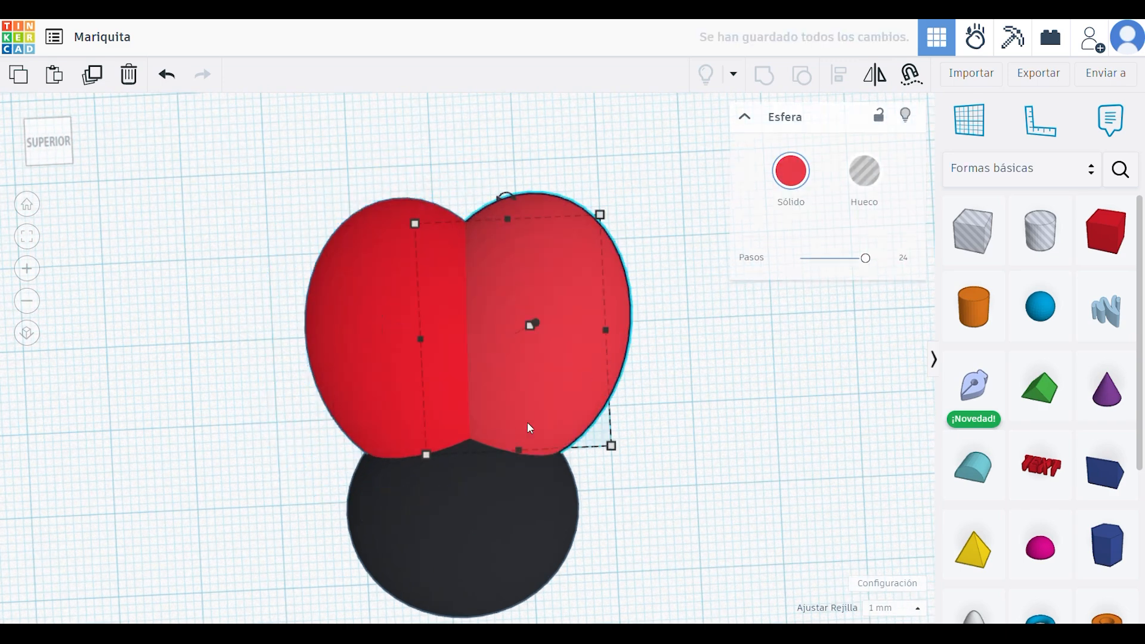
{"action": "left_click", "coordinate": [636, 485]}
{"action": "middle_click_drag", "start_coordinate": [522, 511], "coordinate": [564, 430]}
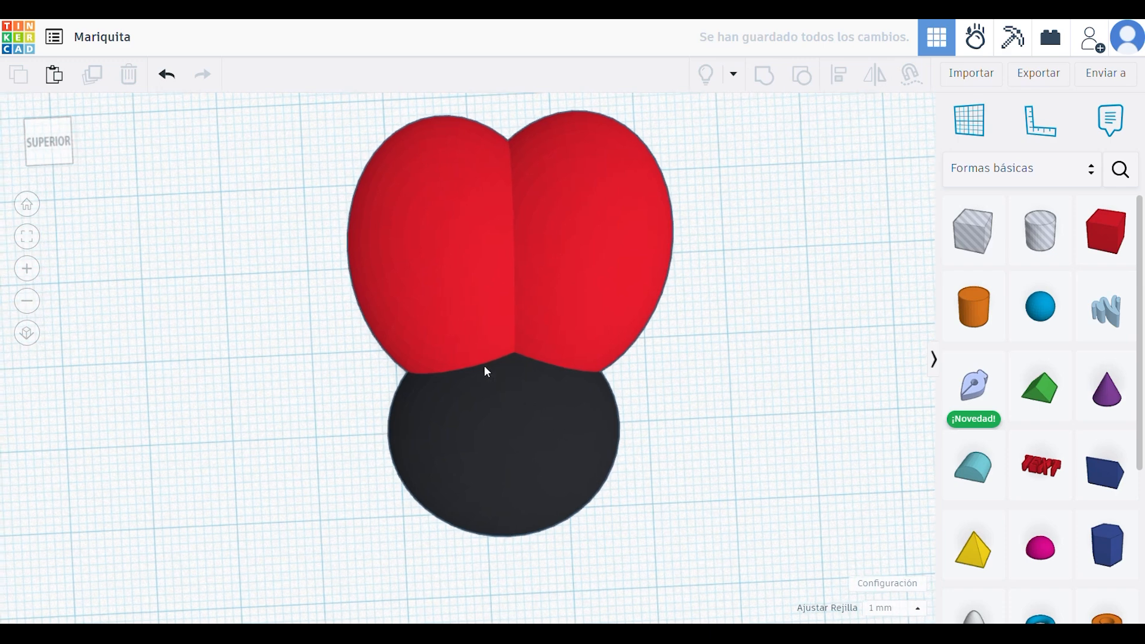
{"action": "mouse_move", "coordinate": [577, 390]}
{"action": "right_mouse_down"}
{"action": "mouse_move", "coordinate": [567, 396]}
{"action": "mouse_move", "coordinate": [579, 405]}
{"action": "right_mouse_up"}
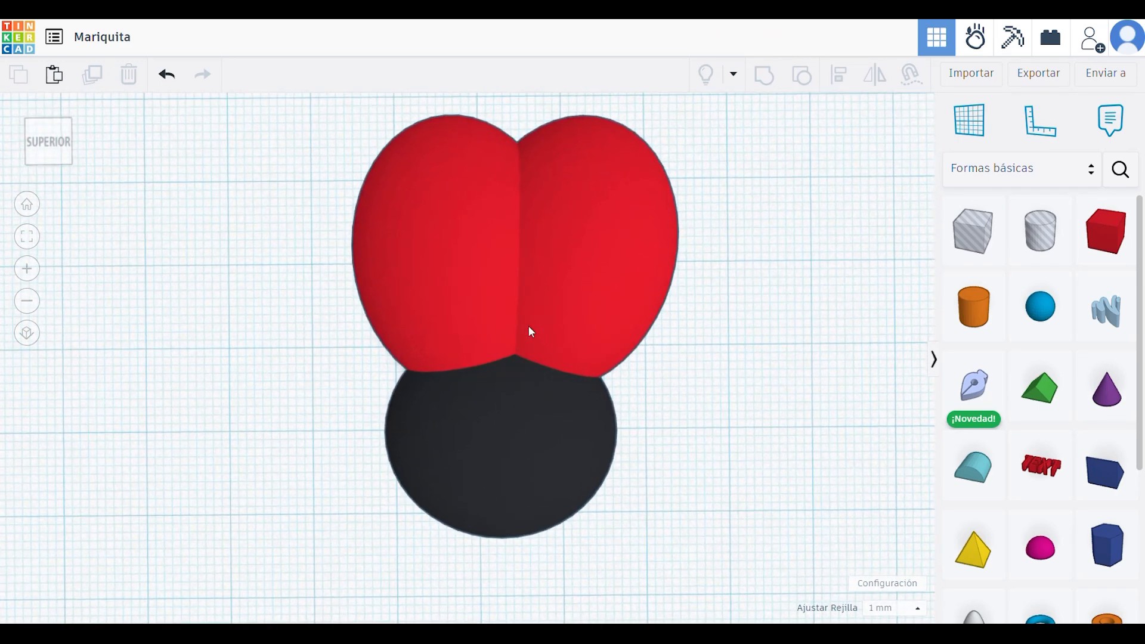
Set the snap grid to 0.5 mm and nudge the left red wing 1 mm to the left.
{"action": "left_click", "coordinate": [503, 322]}
{"action": "left_click", "coordinate": [895, 608]}
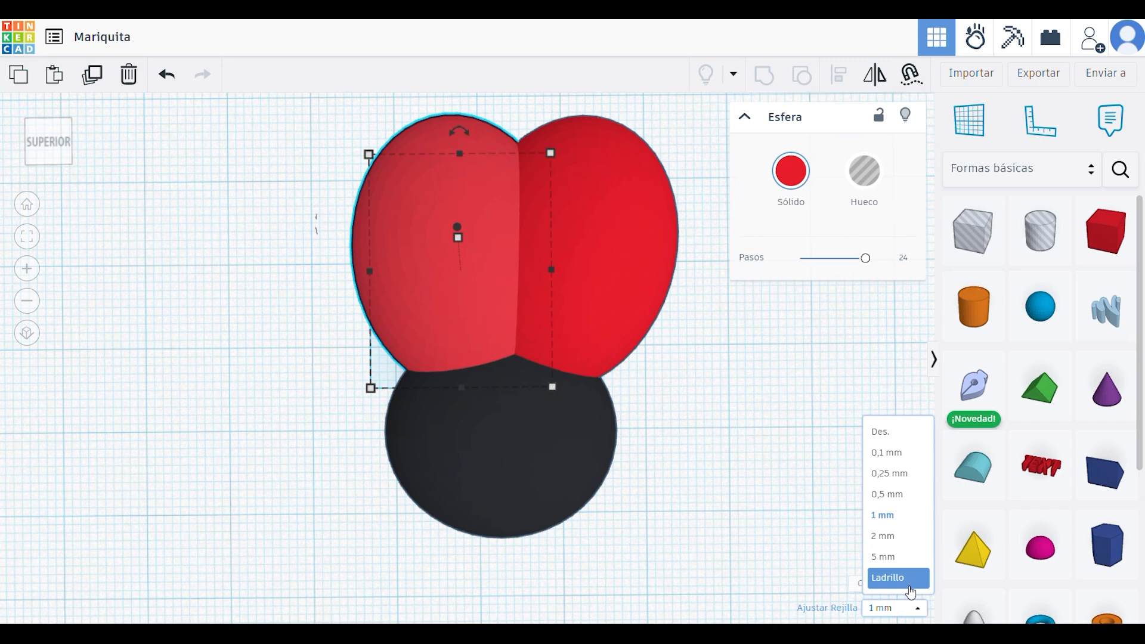
{"action": "left_click", "coordinate": [893, 494]}
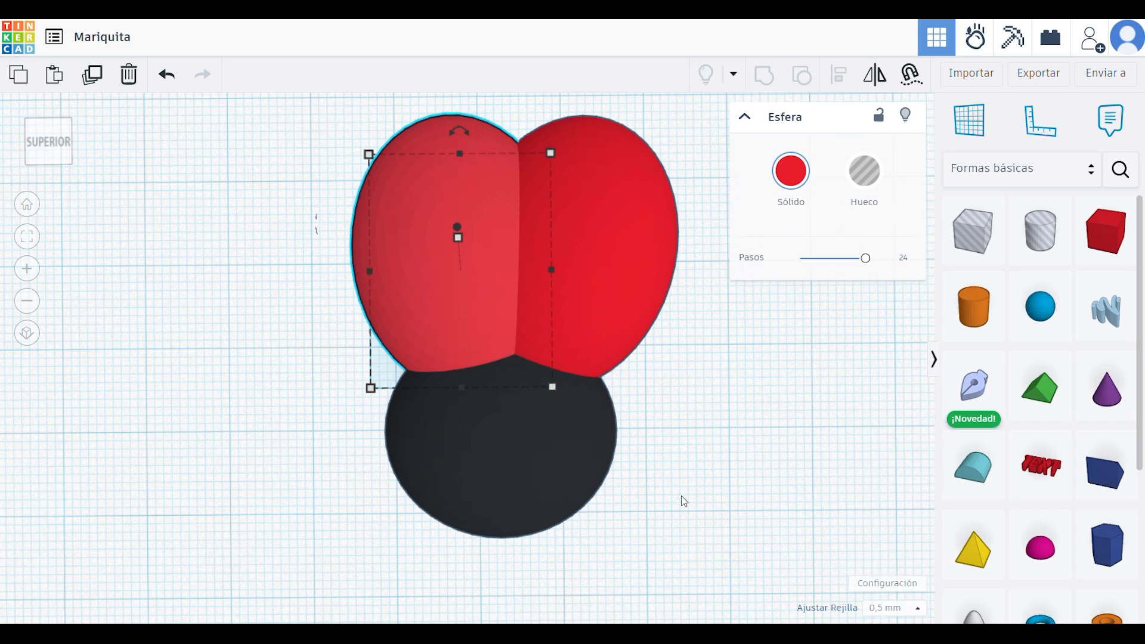
{"action": "key", "text": "Left"}
{"action": "key", "text": "Left"}
Nudge the right red wing to the left in 0.5 mm increments to centre the pair behind the black sphere.
{"action": "left_click", "coordinate": [576, 215]}
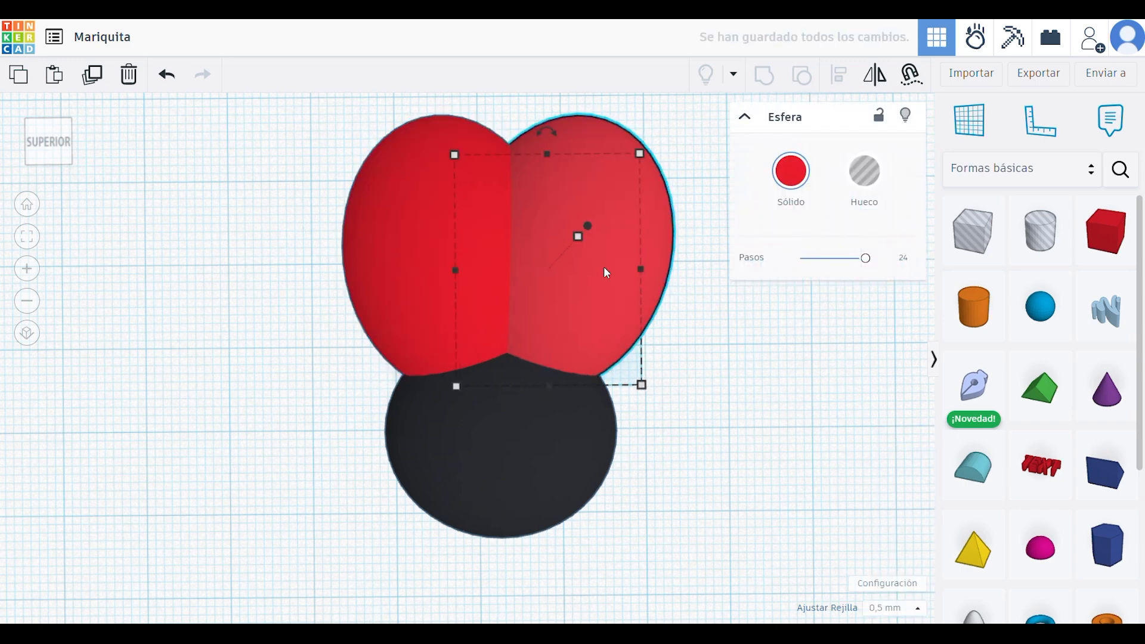
{"action": "key", "text": "Left"}
{"action": "key", "text": "Left"}
{"action": "key", "text": "Left"}
{"action": "key", "text": "Left"}
{"action": "key", "text": "Left"}
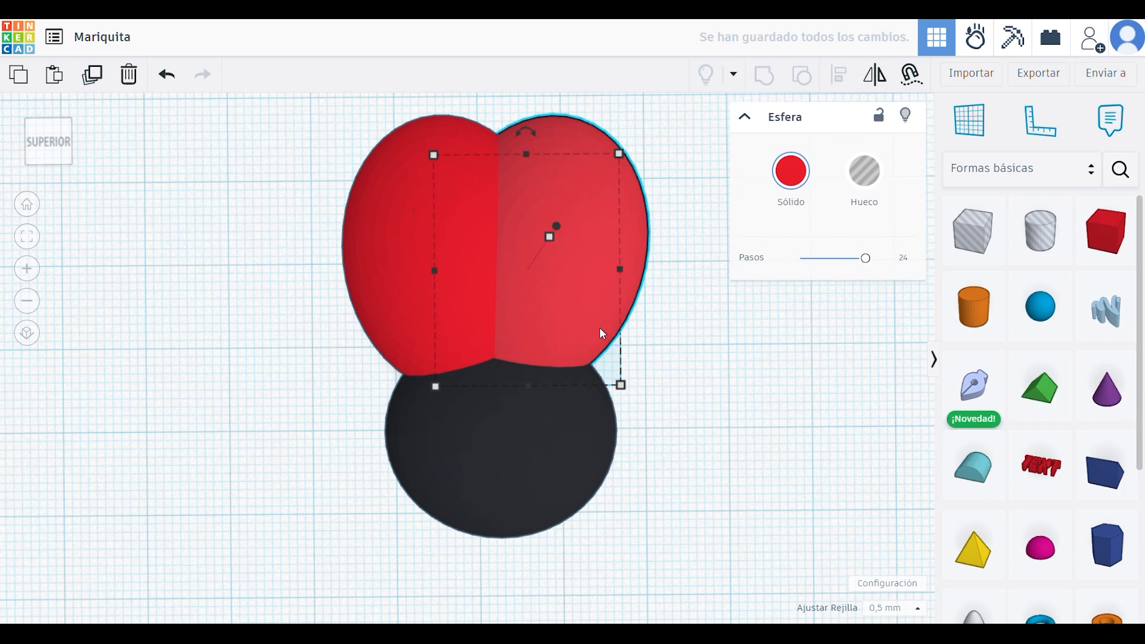
Rotate the right red wing and the left red wing each slightly counter-clockwise on the workplane.
{"action": "left_click_drag", "start_coordinate": [536, 125], "coordinate": [513, 102]}
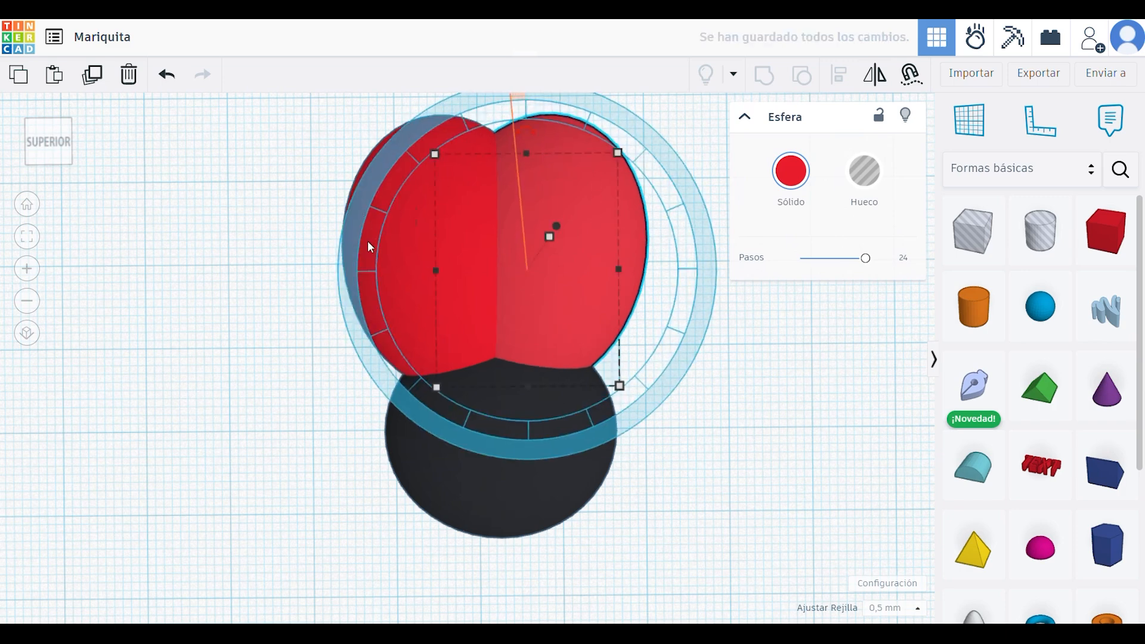
{"action": "left_click", "coordinate": [269, 335]}
{"action": "left_click", "coordinate": [414, 290]}
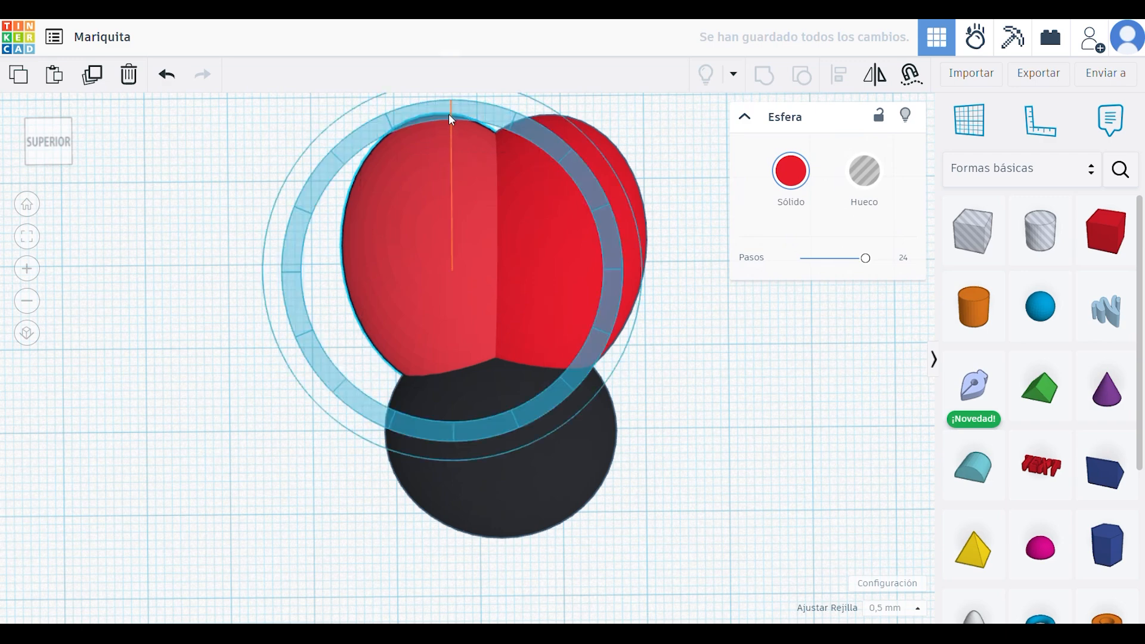
{"action": "left_click_drag", "start_coordinate": [450, 119], "coordinate": [433, 77]}
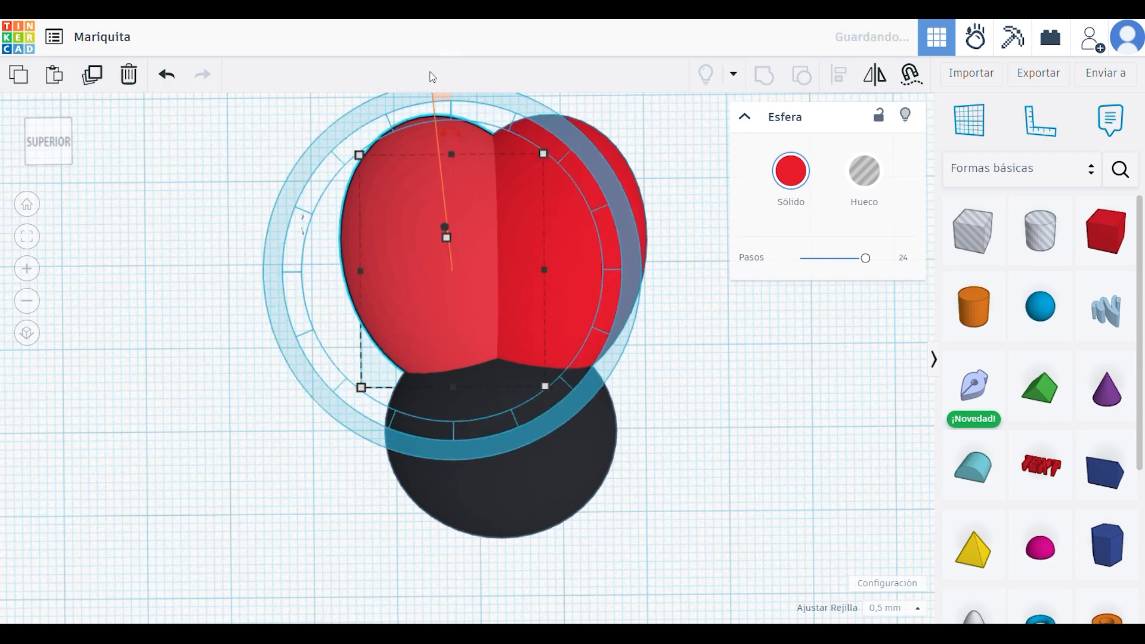
{"action": "left_click", "coordinate": [648, 314]}
{"action": "right_click_drag", "start_coordinate": [425, 342], "coordinate": [323, 365]}
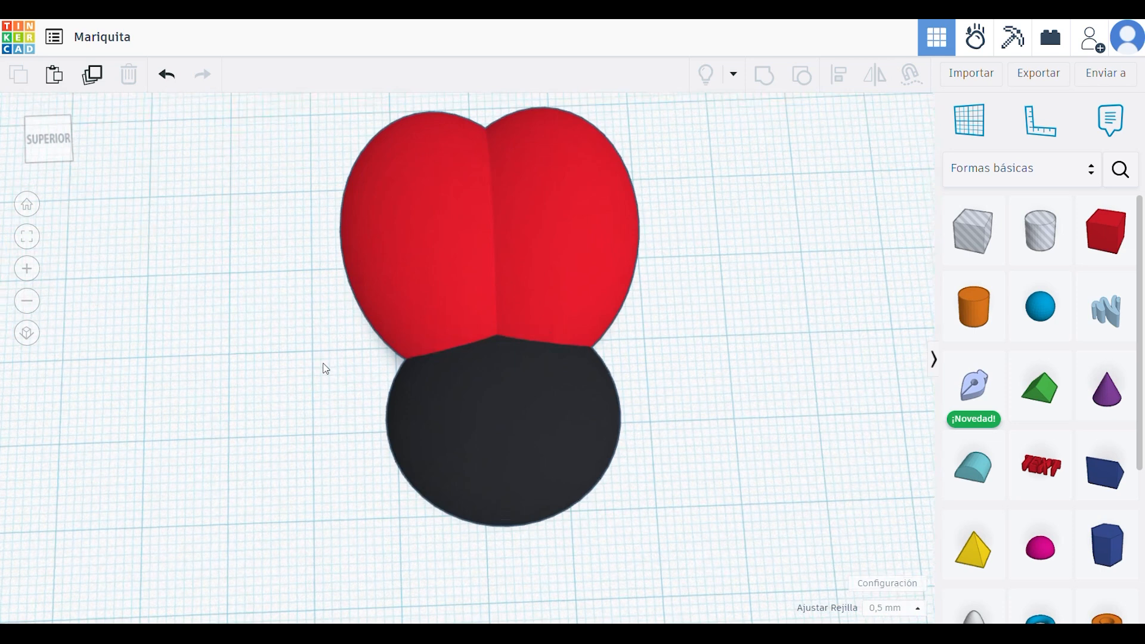
Move the black sphere backward in 0.5 mm increments so it sinks deeper into the front of the red wings.
{"action": "left_click", "coordinate": [503, 422]}
{"action": "key", "text": "Up"}
{"action": "key", "text": "Up"}
{"action": "key", "text": "Up"}
{"action": "key", "text": "Up"}
{"action": "key", "text": "Up"}
{"action": "key", "text": "Up"}
{"action": "key", "text": "Up"}
{"action": "key", "text": "Up"}
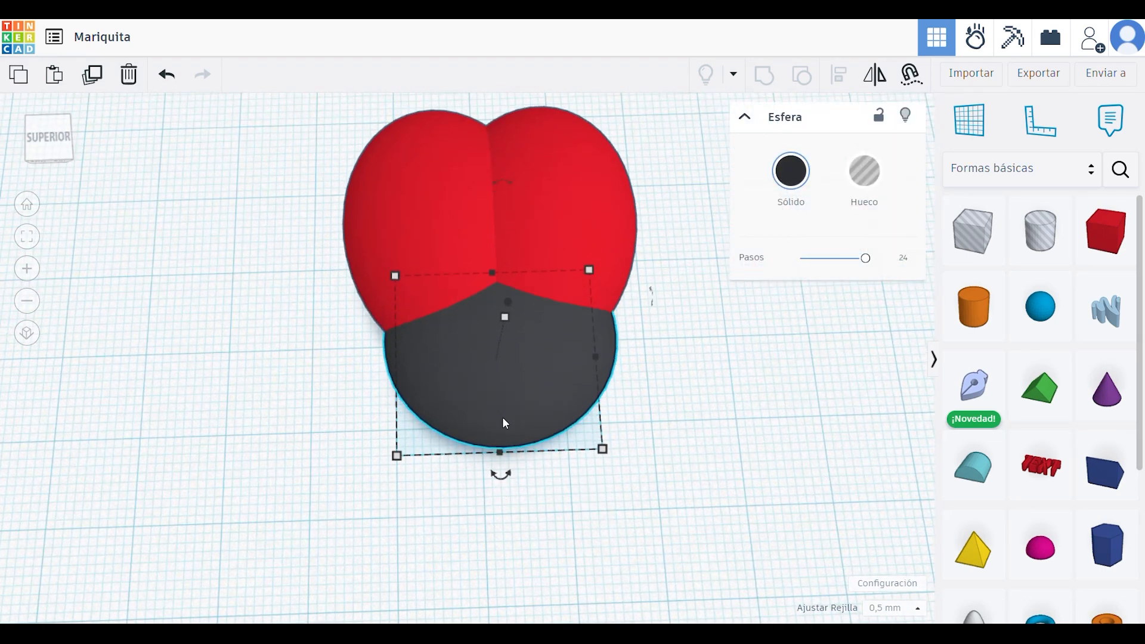
{"action": "key", "text": "Down"}
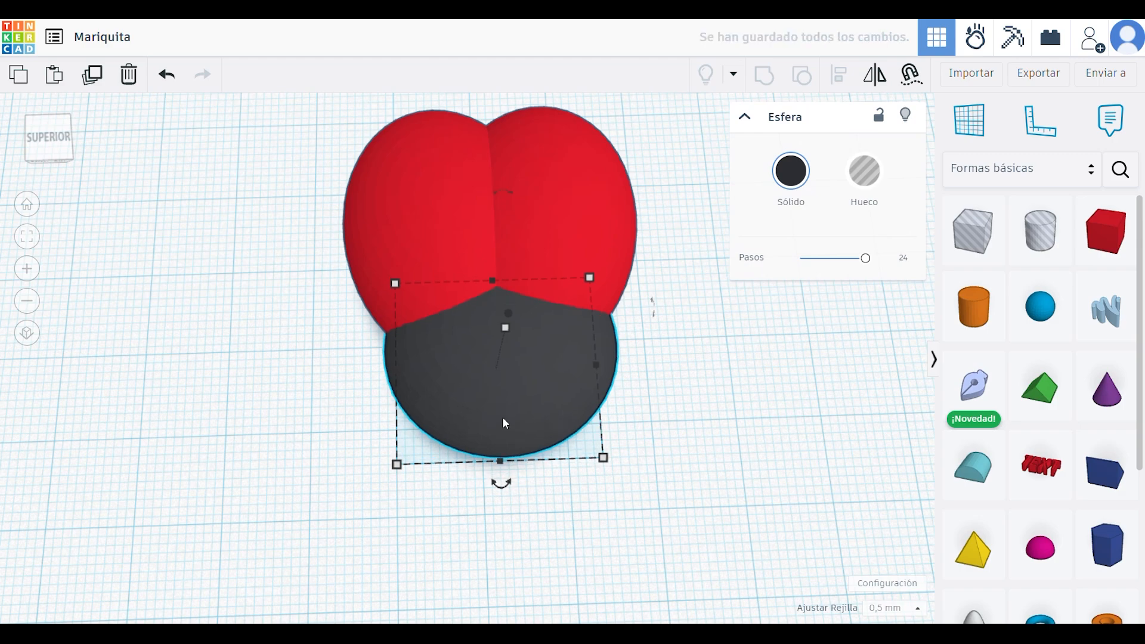
{"action": "left_click", "coordinate": [690, 396]}
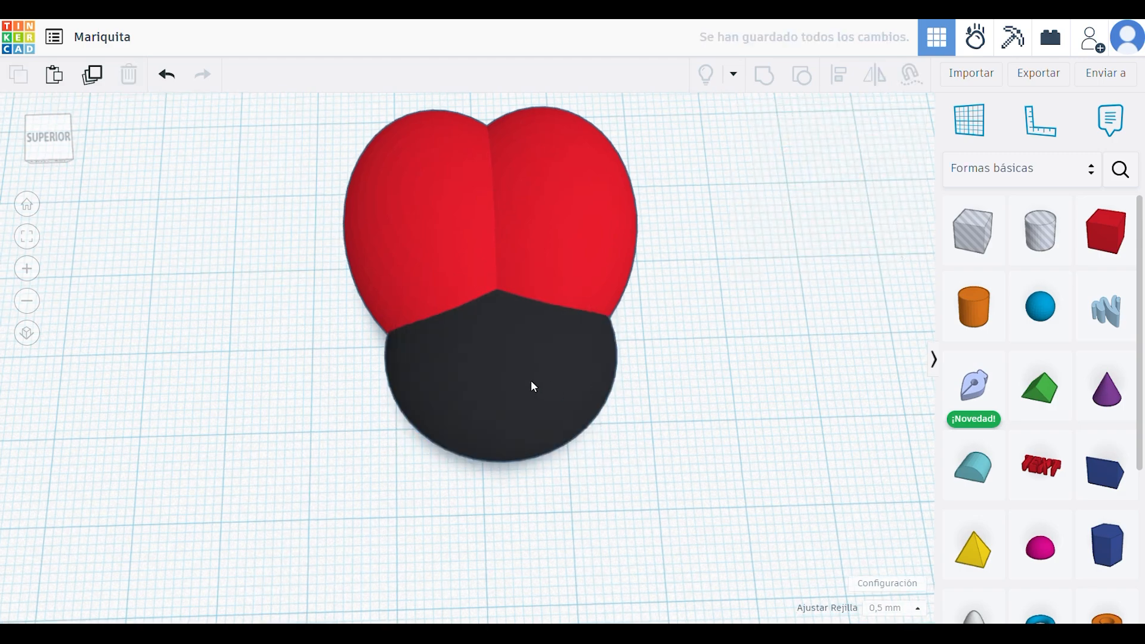
{"action": "mouse_move", "coordinate": [532, 383]}
{"action": "right_mouse_down"}
{"action": "mouse_move", "coordinate": [804, 328]}
{"action": "mouse_move", "coordinate": [741, 302]}
{"action": "mouse_move", "coordinate": [478, 343]}
{"action": "mouse_move", "coordinate": [486, 393]}
{"action": "mouse_move", "coordinate": [544, 386]}
{"action": "right_mouse_up"}
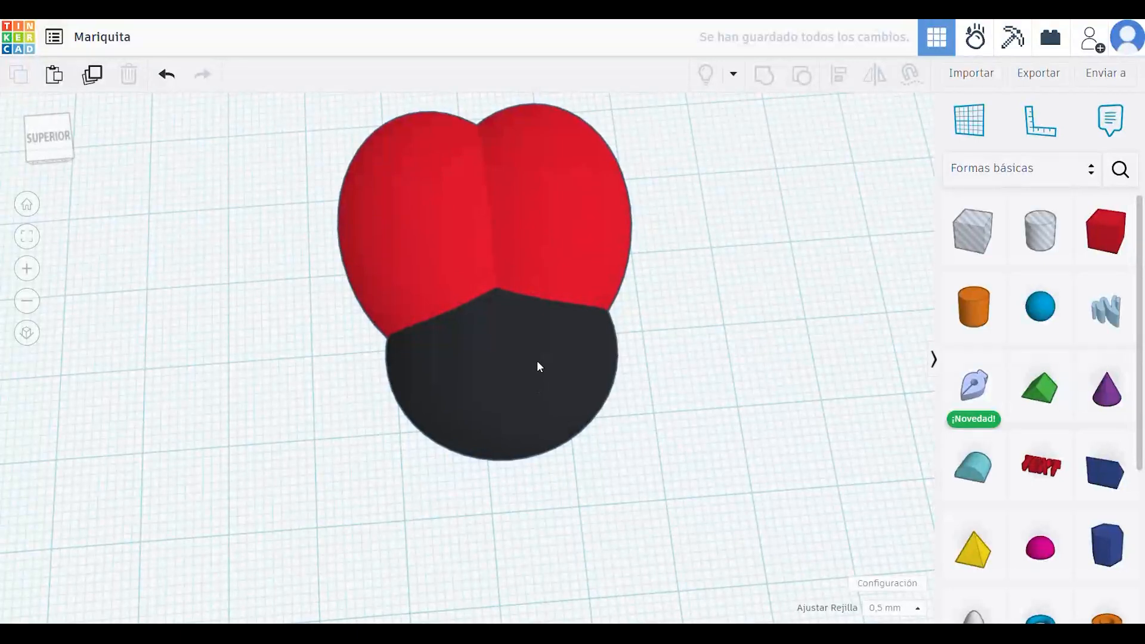
Duplicate the black front sphere and move the copy backward in 0.5 mm increments until it sits inside the red wings.
{"action": "left_click", "coordinate": [537, 360]}
{"action": "left_click", "coordinate": [92, 76]}
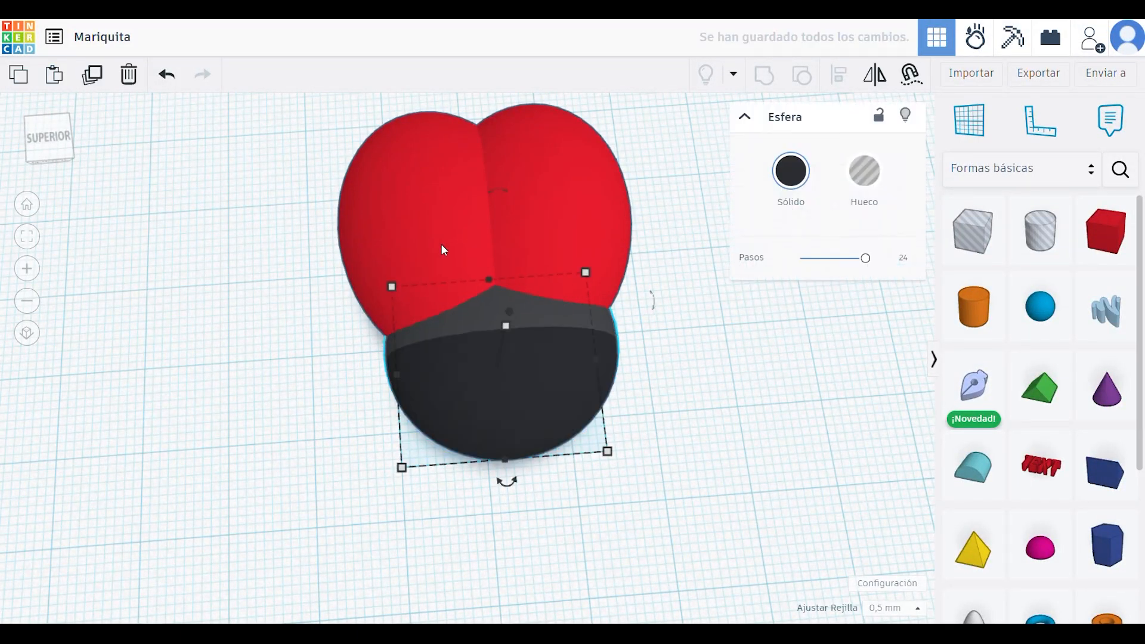
{"action": "key", "text": "Up"}
{"action": "key", "text": "Up"}
{"action": "key", "text": "Up"}
{"action": "key", "text": "Up"}
{"action": "key", "text": "Up"}
{"action": "key", "text": "Up"}
{"action": "key", "text": "Up"}
{"action": "key", "text": "Up"}
{"action": "key", "text": "Up"}
{"action": "key", "text": "Up"}
{"action": "key", "text": "Up"}
{"action": "key", "text": "Up"}
{"action": "key", "text": "Up"}
{"action": "key", "text": "Up"}
{"action": "key", "text": "Up"}
{"action": "key", "text": "Up"}
{"action": "key", "text": "Up"}
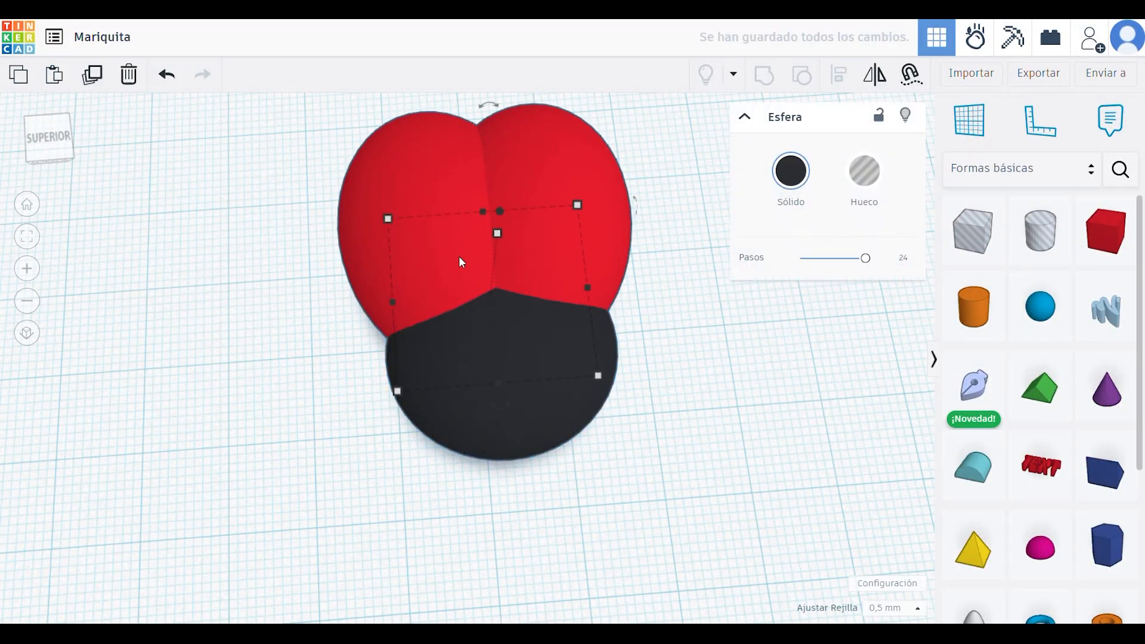
{"action": "left_click_drag", "start_coordinate": [502, 209], "coordinate": [506, 192]}
{"action": "mouse_move", "coordinate": [600, 326]}
{"action": "right_mouse_down"}
{"action": "mouse_move", "coordinate": [599, 301]}
{"action": "mouse_move", "coordinate": [599, 311]}
{"action": "right_mouse_up"}
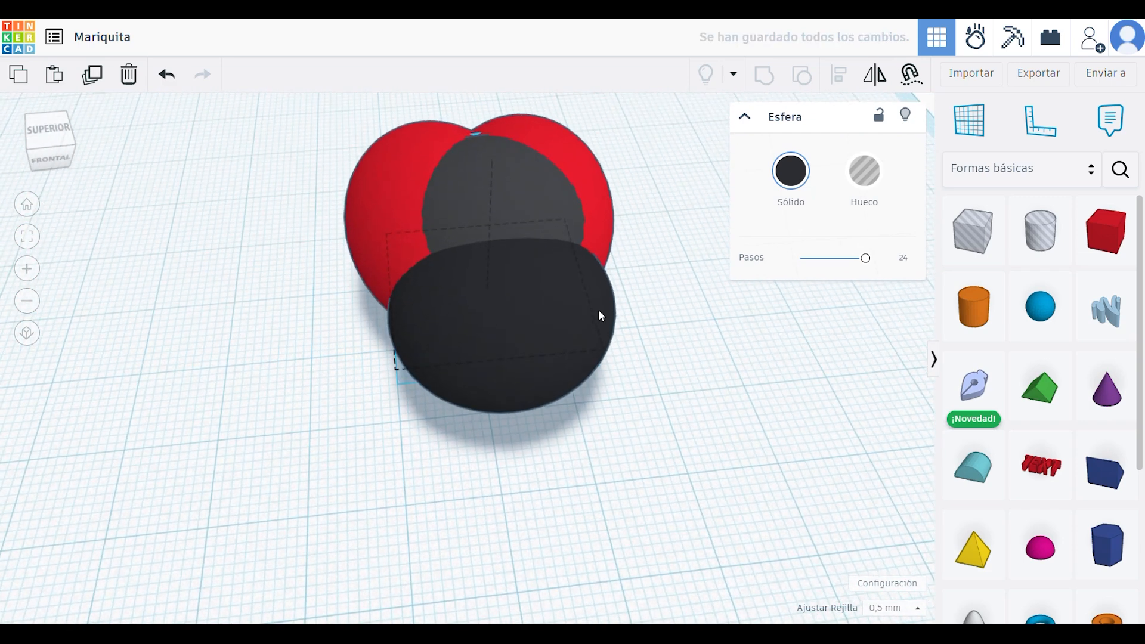
{"action": "key", "text": "ctrl+z"}
Shrink the duplicated black sphere's footprint and height so it forms a small spot protruding through the left red wing.
{"action": "left_click_drag", "start_coordinate": [604, 350], "coordinate": [499, 316]}
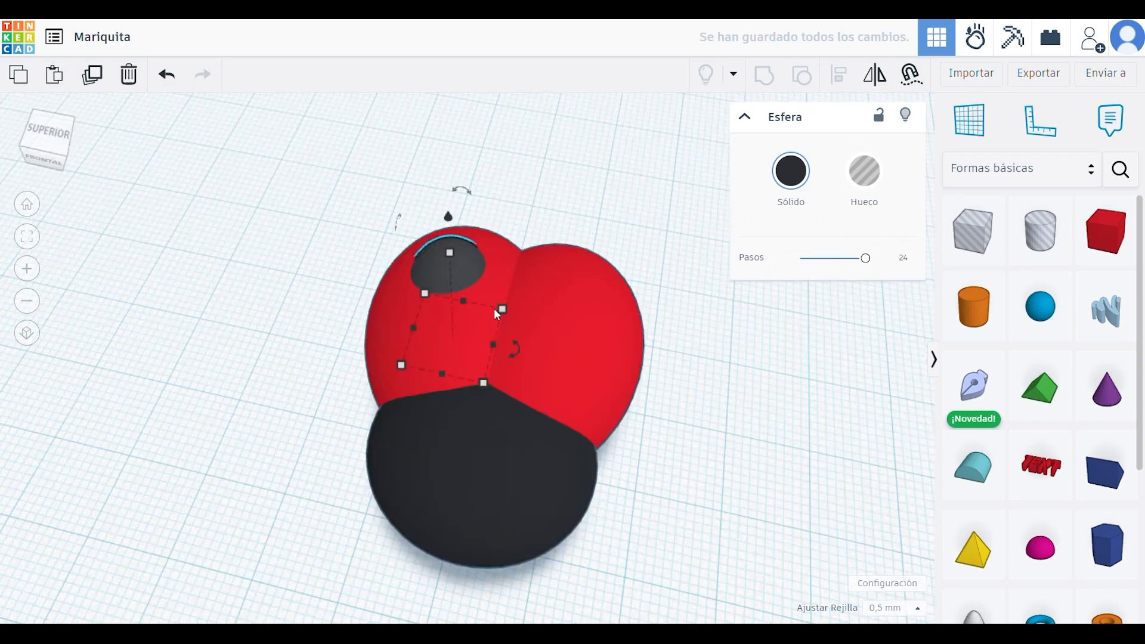
{"action": "left_click_drag", "start_coordinate": [493, 326], "coordinate": [471, 334]}
{"action": "left_click_drag", "start_coordinate": [432, 266], "coordinate": [432, 272]}
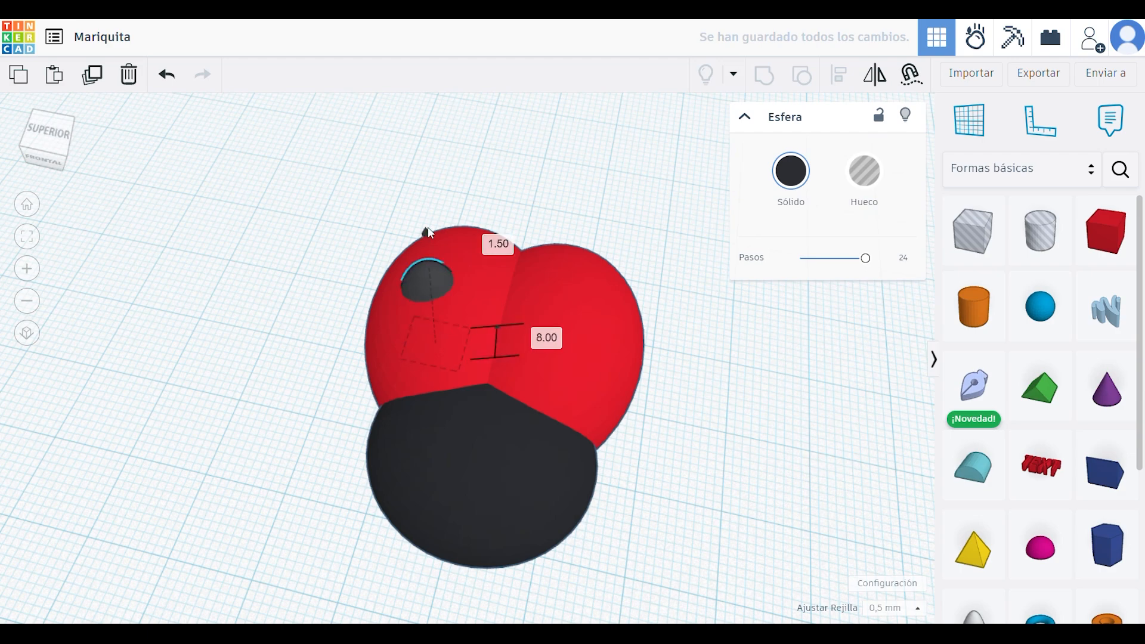
{"action": "right_click_drag", "start_coordinate": [395, 317], "coordinate": [506, 338]}
{"action": "left_click_drag", "start_coordinate": [495, 377], "coordinate": [510, 381]}
{"action": "left_click_drag", "start_coordinate": [470, 244], "coordinate": [474, 254]}
{"action": "right_click_drag", "start_coordinate": [499, 377], "coordinate": [515, 356]}
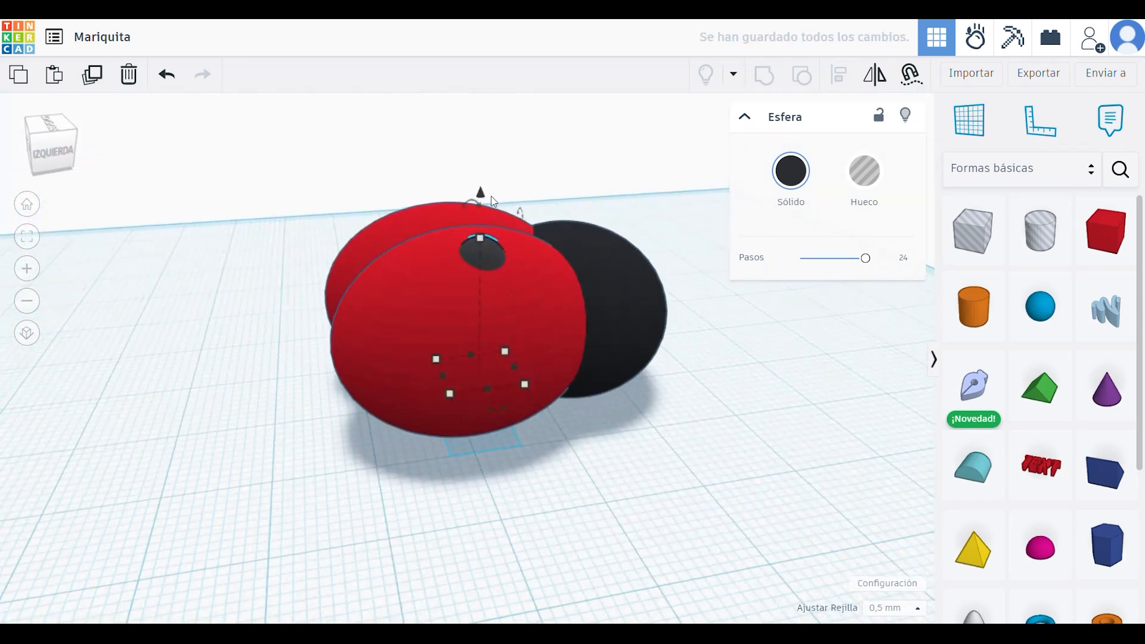
Raise the small black sphere on the left wing and set its height to 12 mm.
{"action": "left_click_drag", "start_coordinate": [481, 194], "coordinate": [481, 173]}
{"action": "left_click_drag", "start_coordinate": [481, 216], "coordinate": [486, 239]}
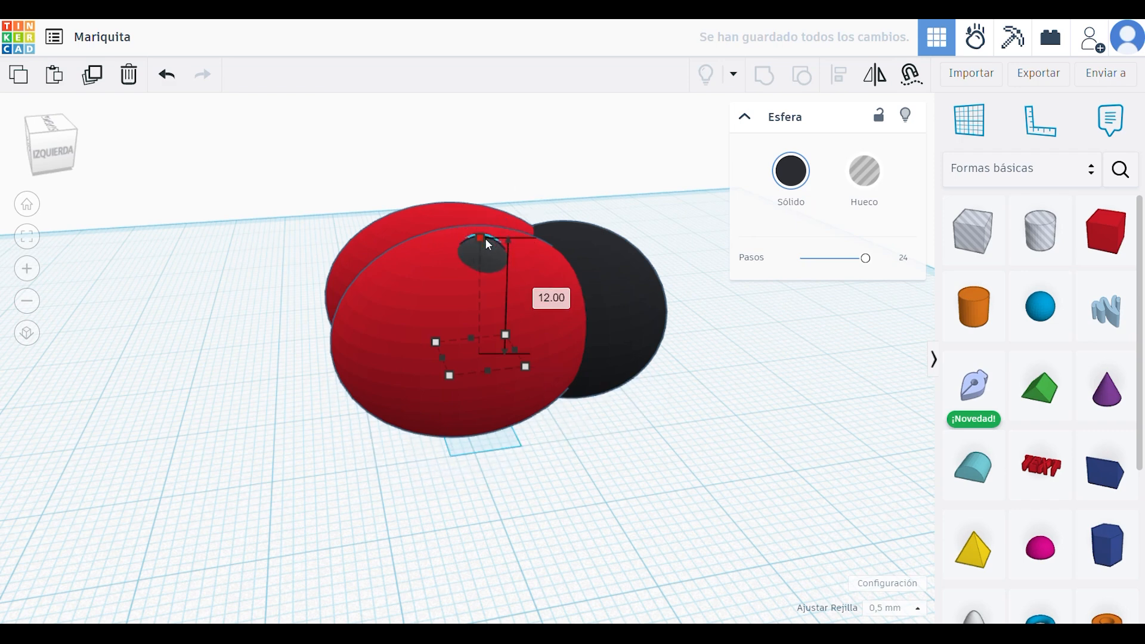
{"action": "right_click_drag", "start_coordinate": [399, 226], "coordinate": [578, 239]}
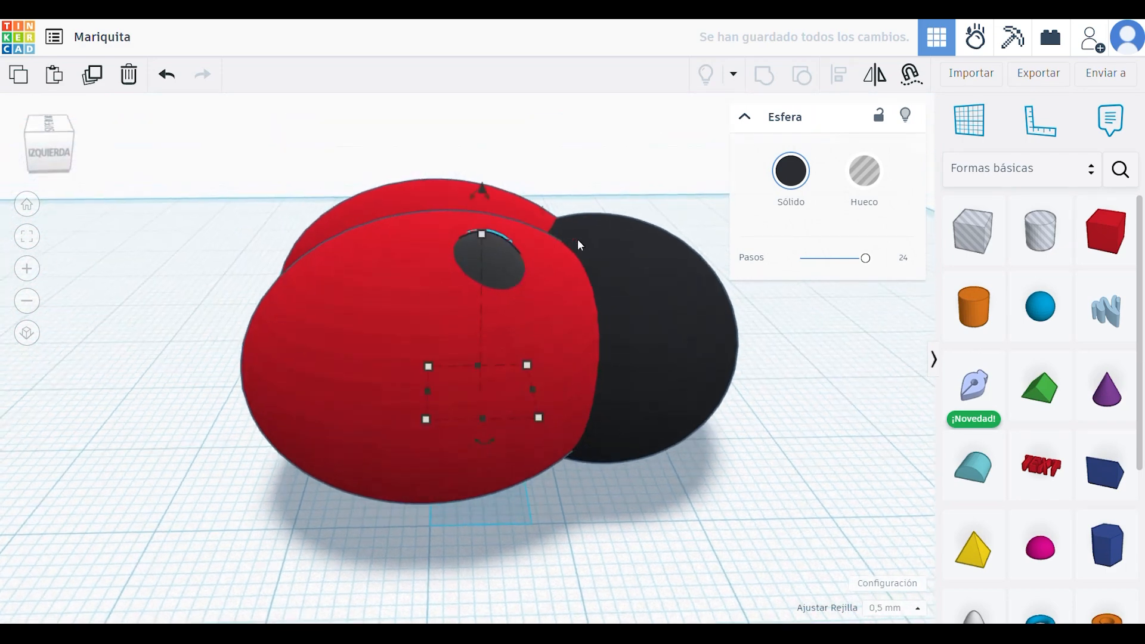
Duplicate the left wing's spot, move the copy toward the rear of the wing and reduce its height slightly.
{"action": "left_click", "coordinate": [106, 74]}
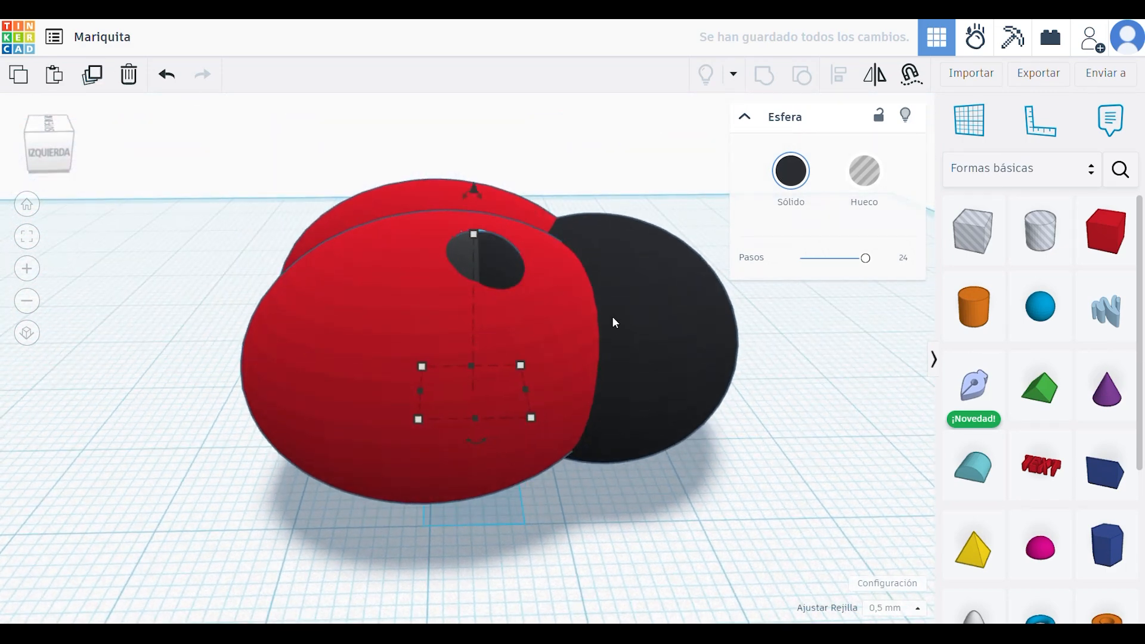
{"action": "key", "text": "Left"}
{"action": "key", "text": "Left"}
{"action": "key", "text": "Left"}
{"action": "key", "text": "Left"}
{"action": "key", "text": "Left"}
{"action": "key", "text": "Left"}
{"action": "key", "text": "Left"}
{"action": "key", "text": "Left"}
{"action": "key", "text": "Left"}
{"action": "key", "text": "Left"}
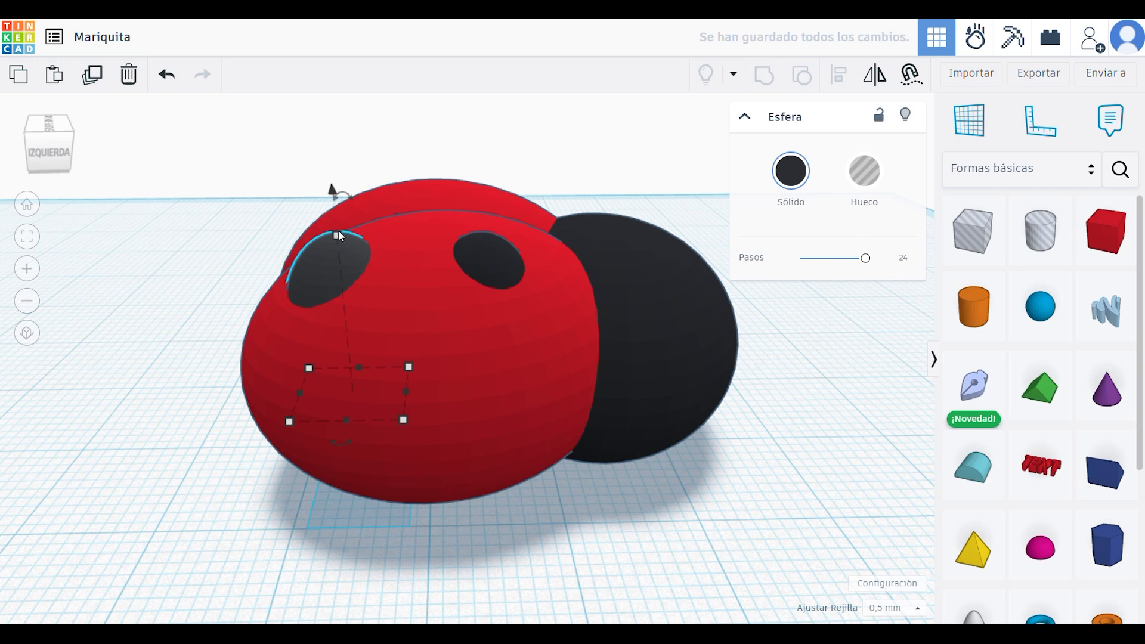
{"action": "left_click_drag", "start_coordinate": [339, 230], "coordinate": [346, 246]}
Duplicate the rear spot and place the copy between the two spots, farther down the outer side of the left wing.
{"action": "left_click", "coordinate": [93, 74]}
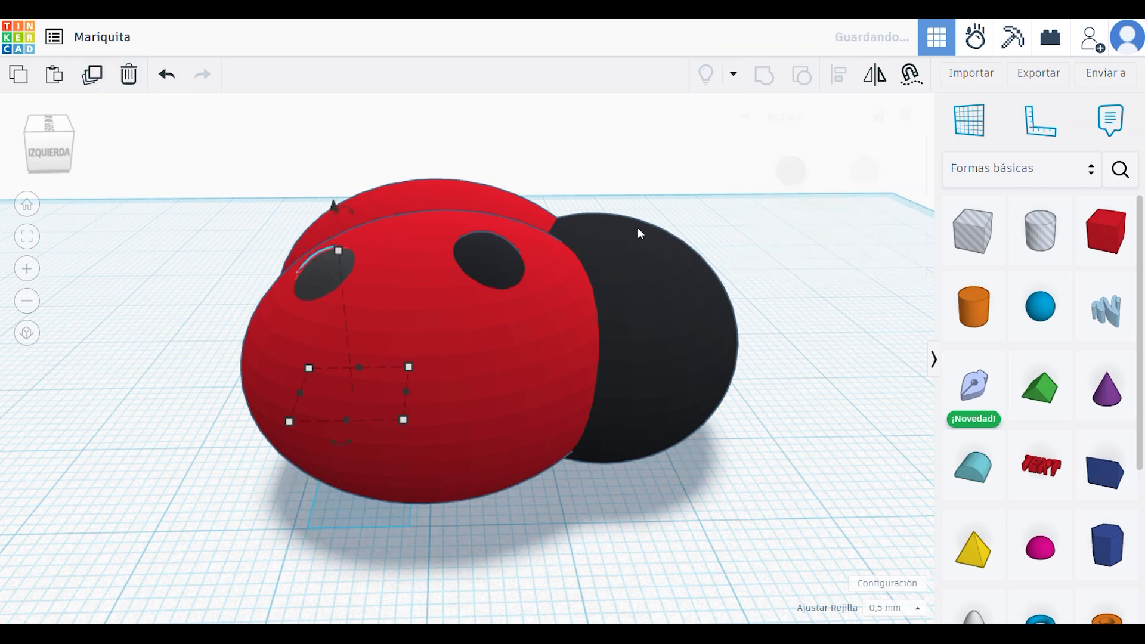
{"action": "key", "text": "Right"}
{"action": "key", "text": "Right"}
{"action": "key", "text": "Right"}
{"action": "key", "text": "Right"}
{"action": "key", "text": "Right"}
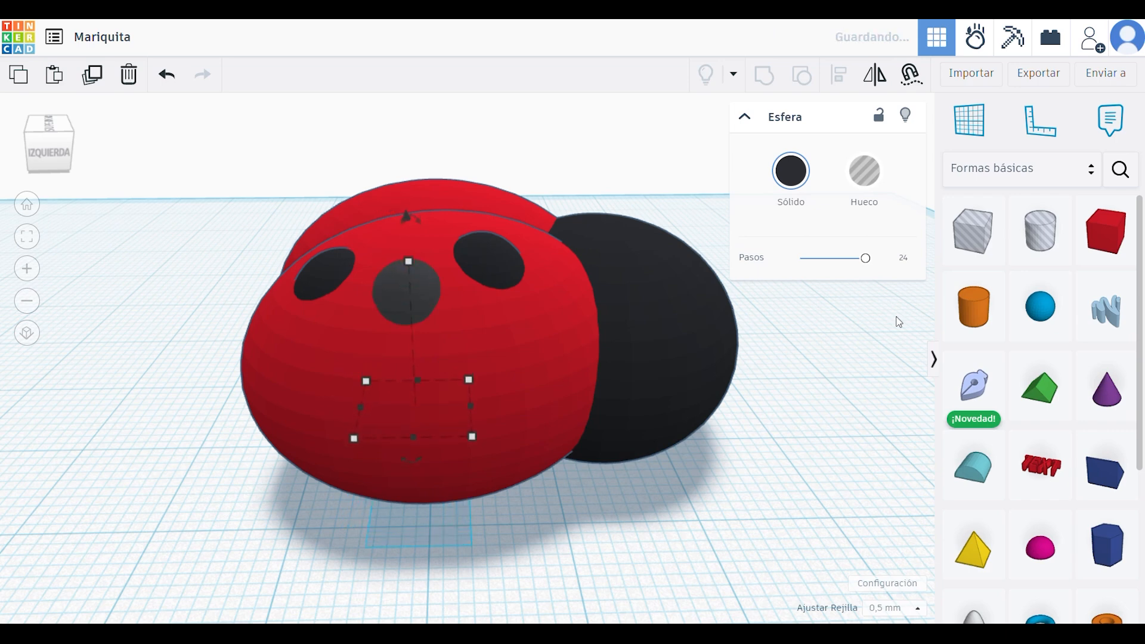
{"action": "key", "text": "Left"}
Nudge the left wing's front spot 0.5 mm toward the centre line of the ladybug.
{"action": "right_click_drag", "start_coordinate": [775, 374], "coordinate": [473, 472]}
{"action": "left_click", "coordinate": [409, 373]}
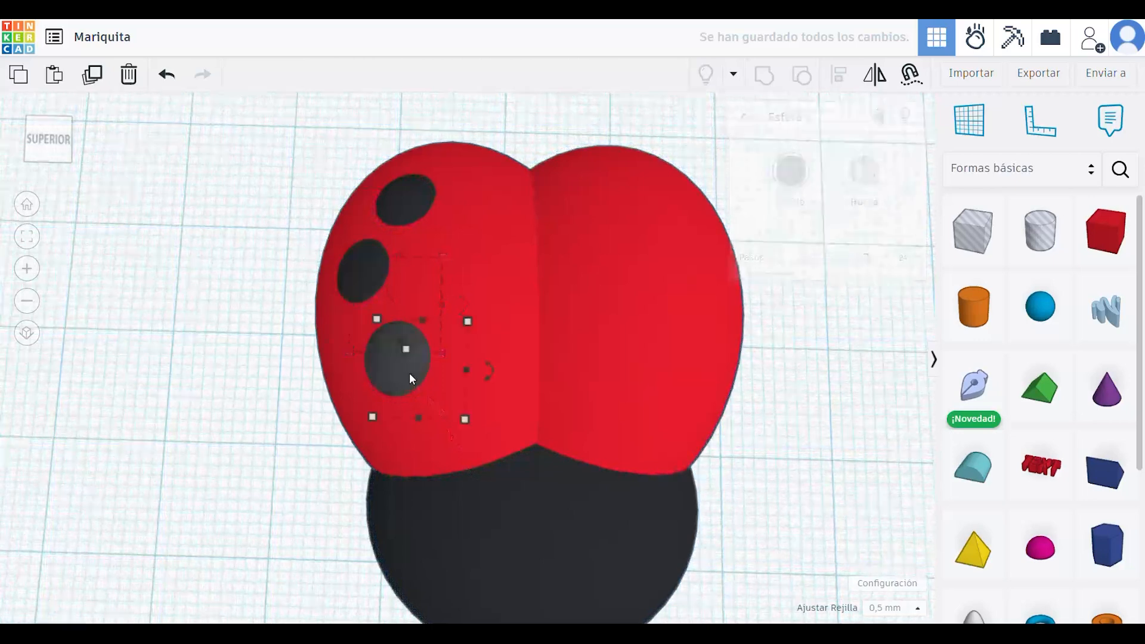
{"action": "key", "text": "Right"}
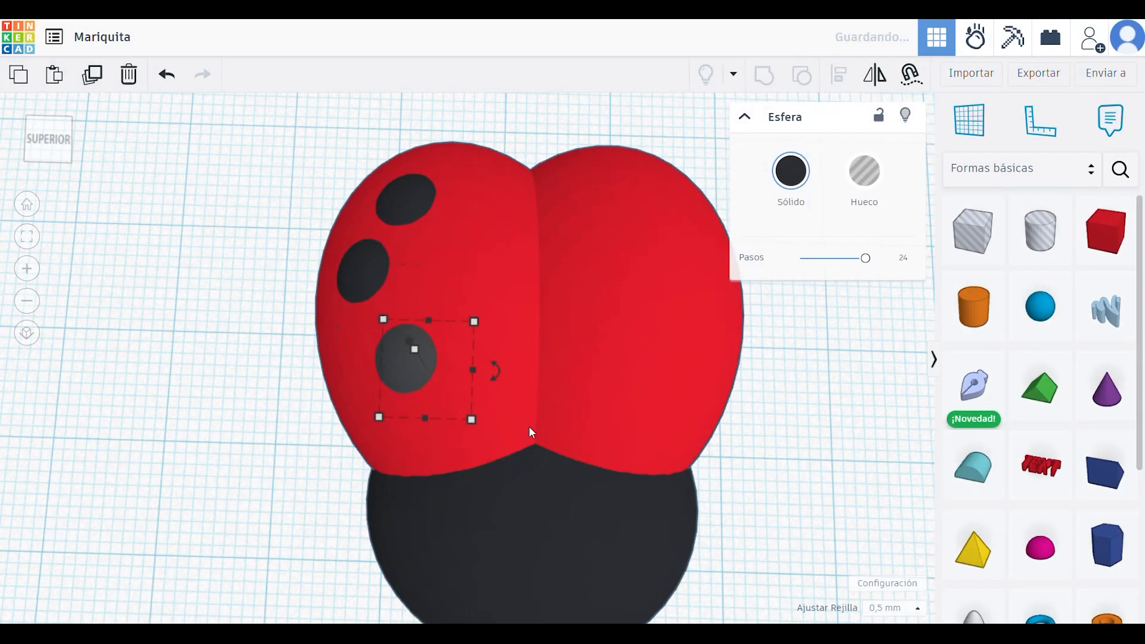
{"action": "left_click", "coordinate": [434, 188]}
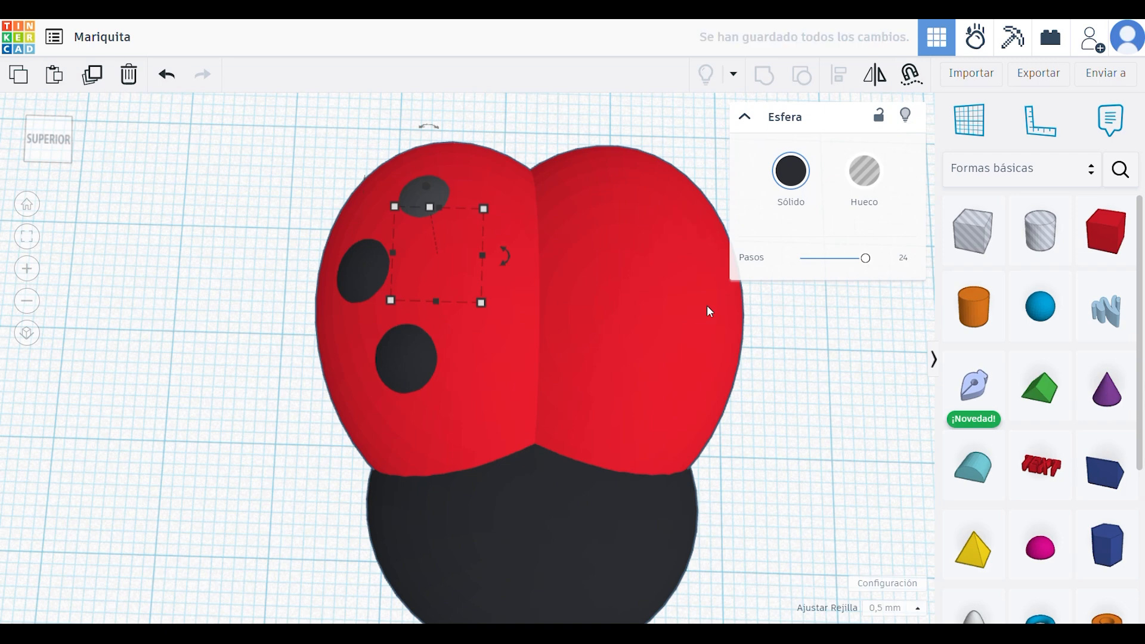
{"action": "left_click", "coordinate": [715, 310]}
Duplicate all three left wing spots together and move the copies across onto the right wing.
{"action": "right_click_drag", "start_coordinate": [716, 310], "coordinate": [875, 498]}
{"action": "left_click", "coordinate": [396, 353]}
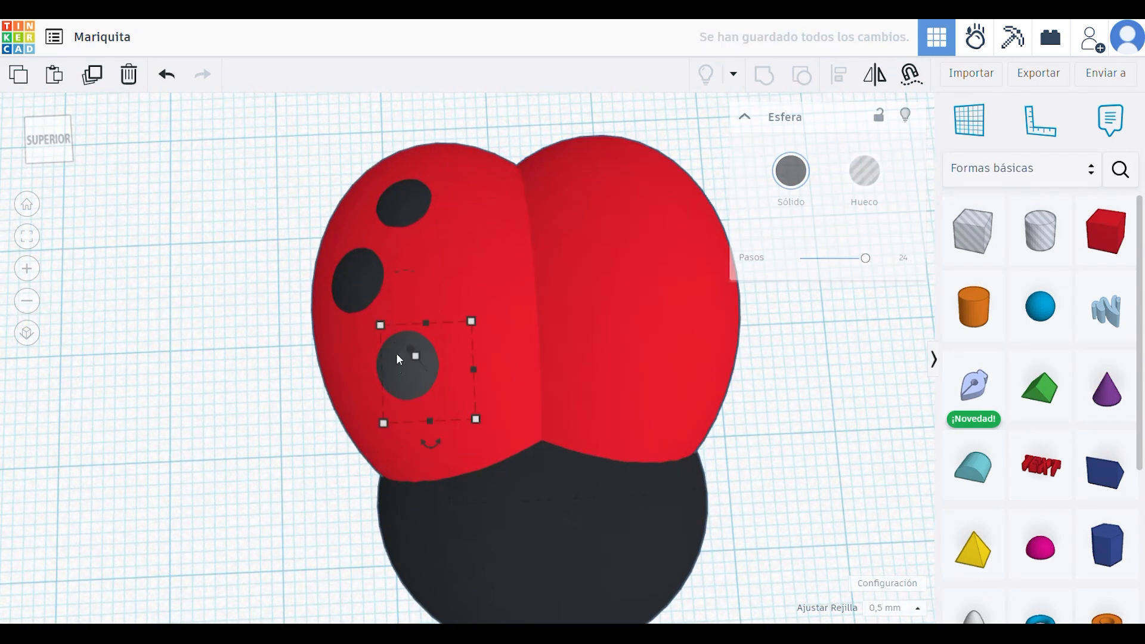
{"action": "left_click", "coordinate": [352, 270], "text": "shift"}
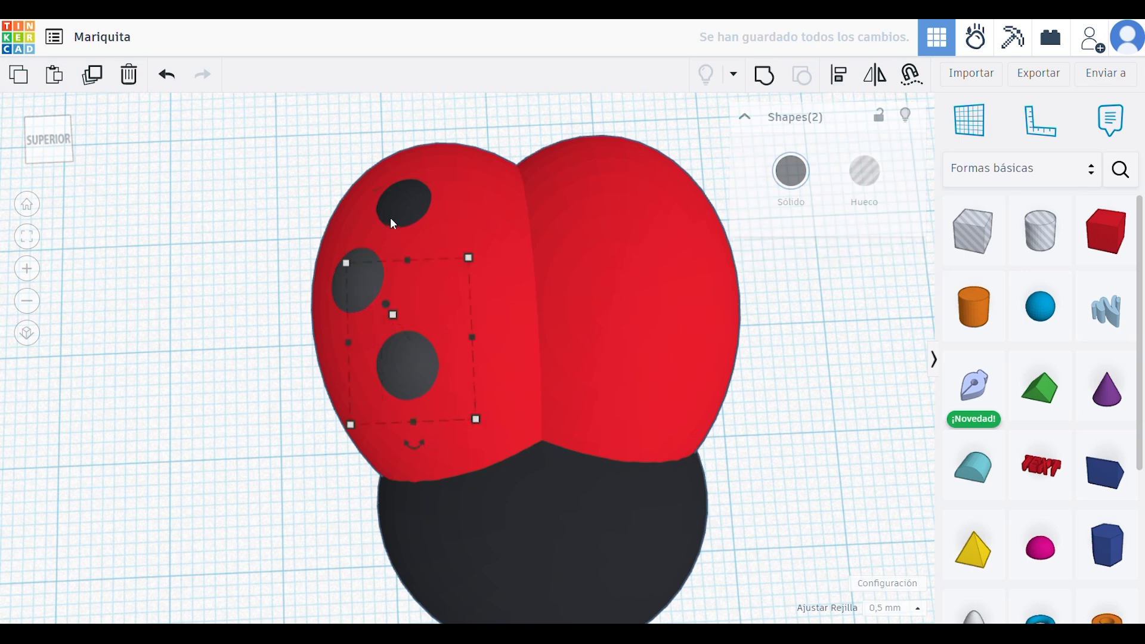
{"action": "left_click", "coordinate": [395, 206], "text": "shift"}
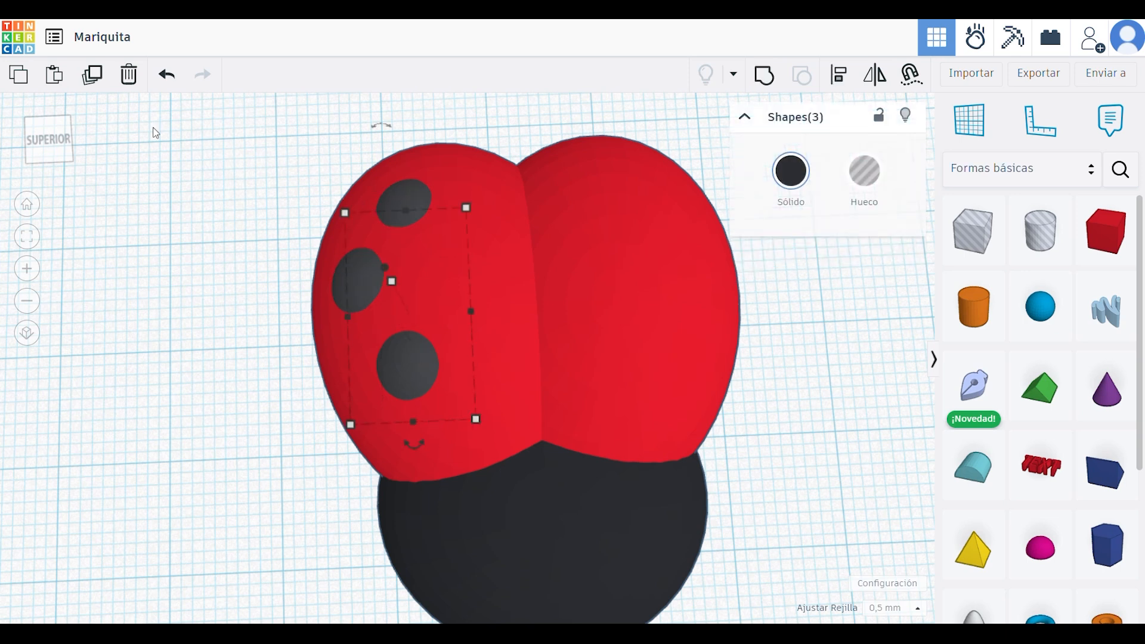
{"action": "left_click", "coordinate": [93, 74]}
{"action": "key", "text": "Right"}
{"action": "key", "text": "Right"}
{"action": "key", "text": "Right"}
{"action": "key", "text": "Right"}
{"action": "key", "text": "Right"}
{"action": "key", "text": "Right"}
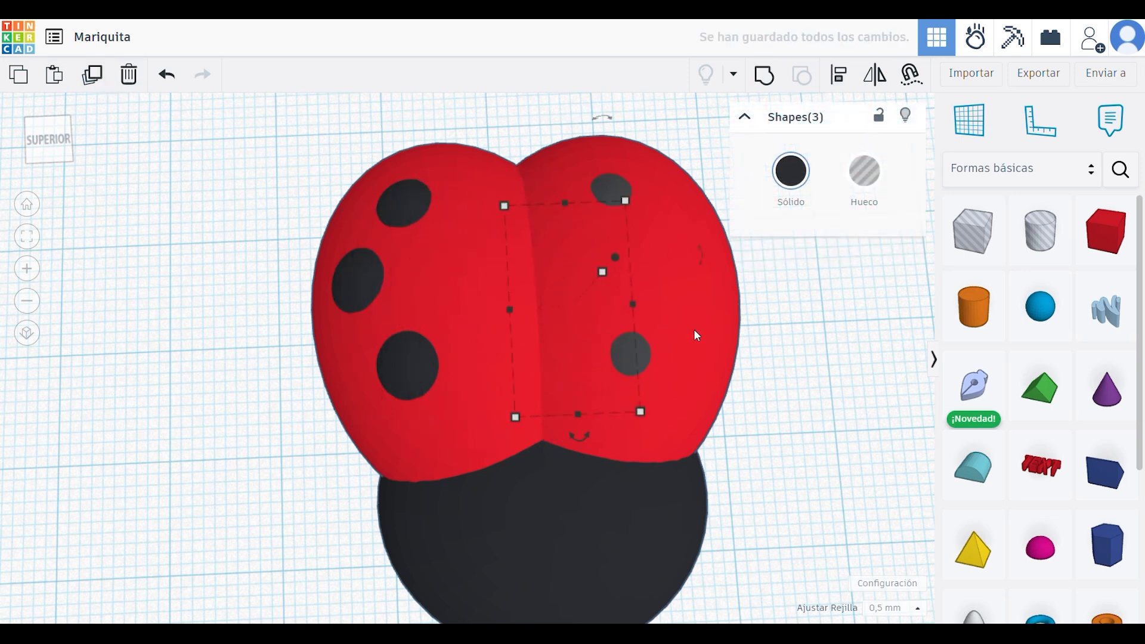
{"action": "key", "text": "Right"}
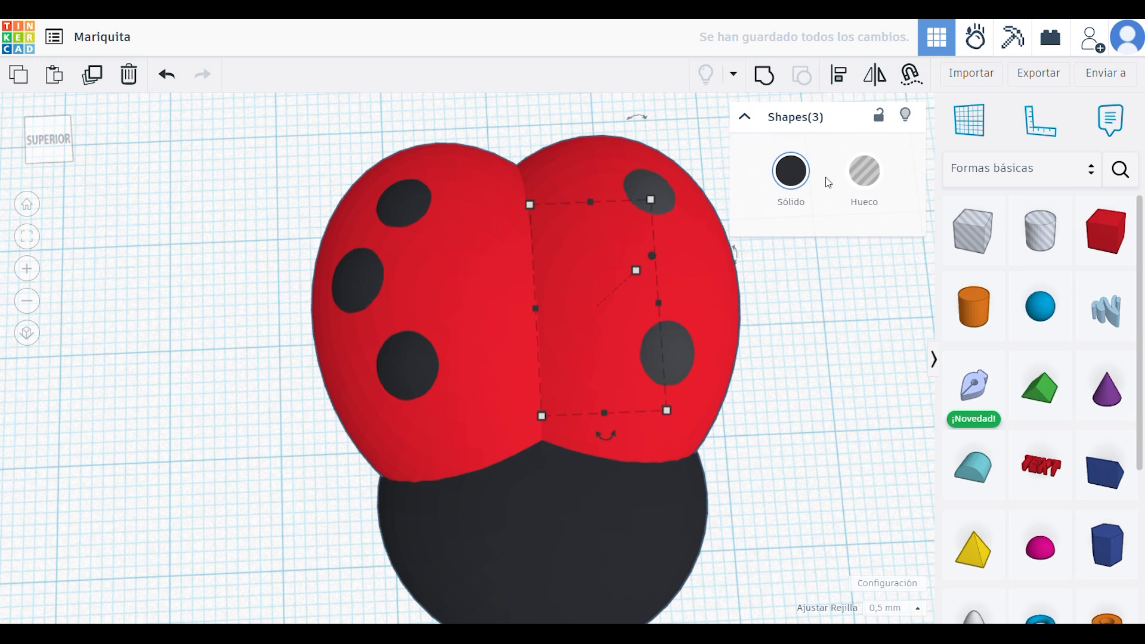
Mirror the three copied spots left to right and adjust their sideways position to match the spots on the left wing.
{"action": "left_click", "coordinate": [867, 80]}
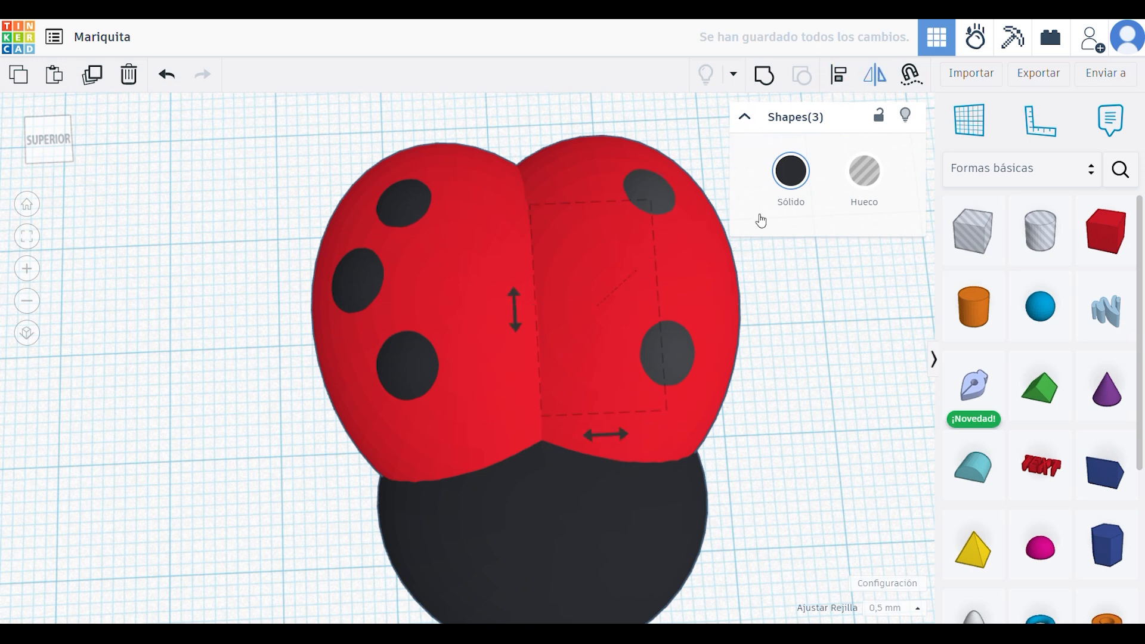
{"action": "left_click", "coordinate": [585, 437]}
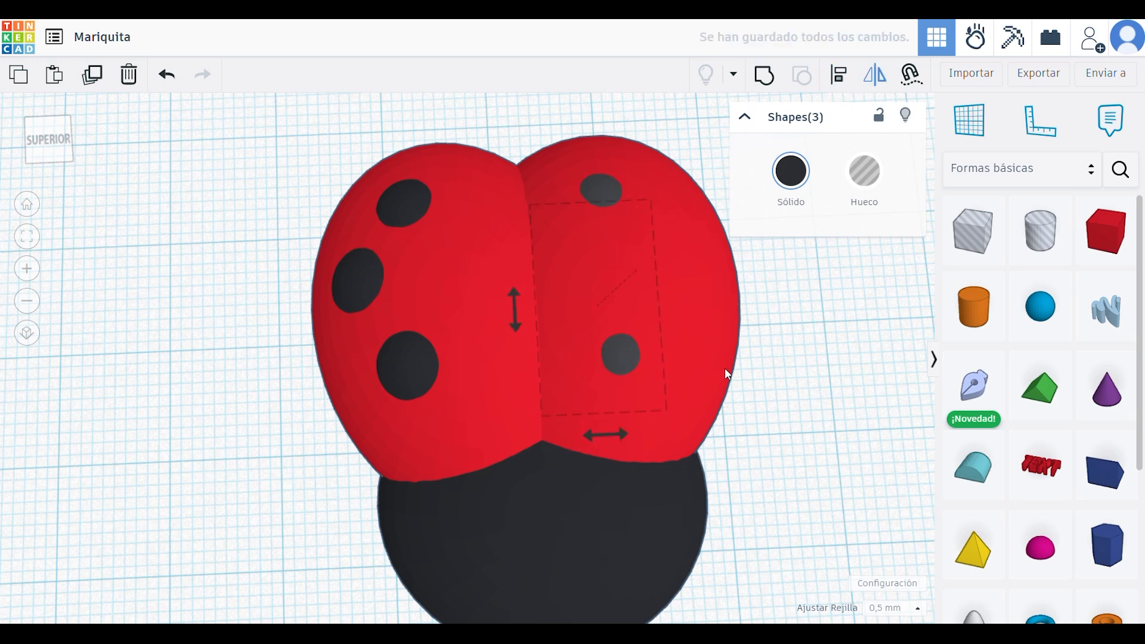
{"action": "key", "text": "Right"}
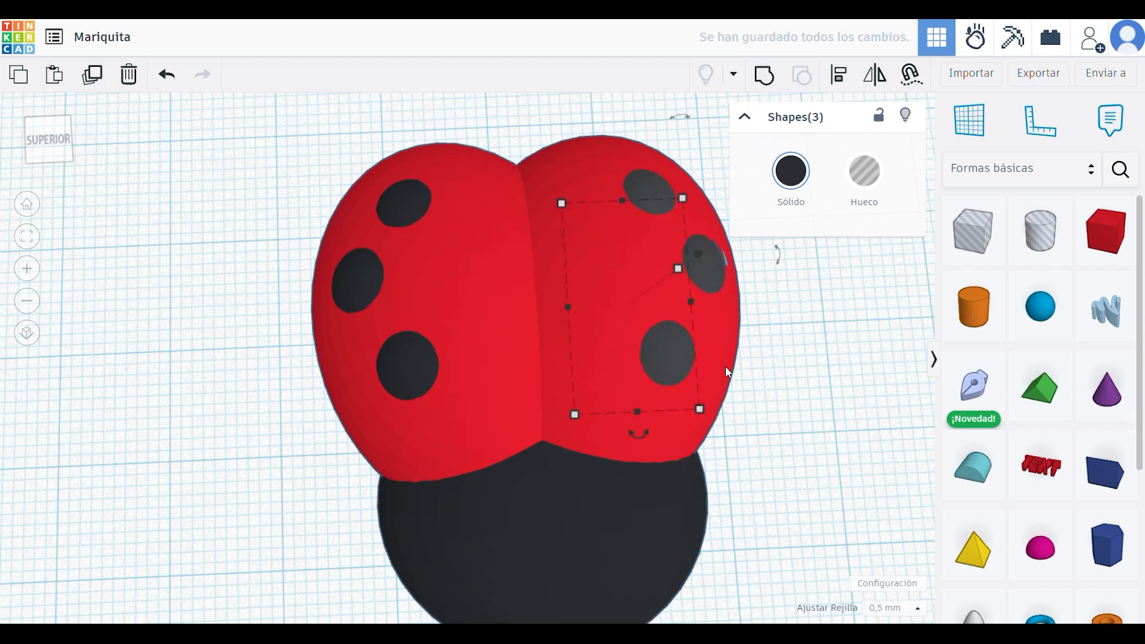
{"action": "right_click_drag", "start_coordinate": [785, 383], "coordinate": [628, 325]}
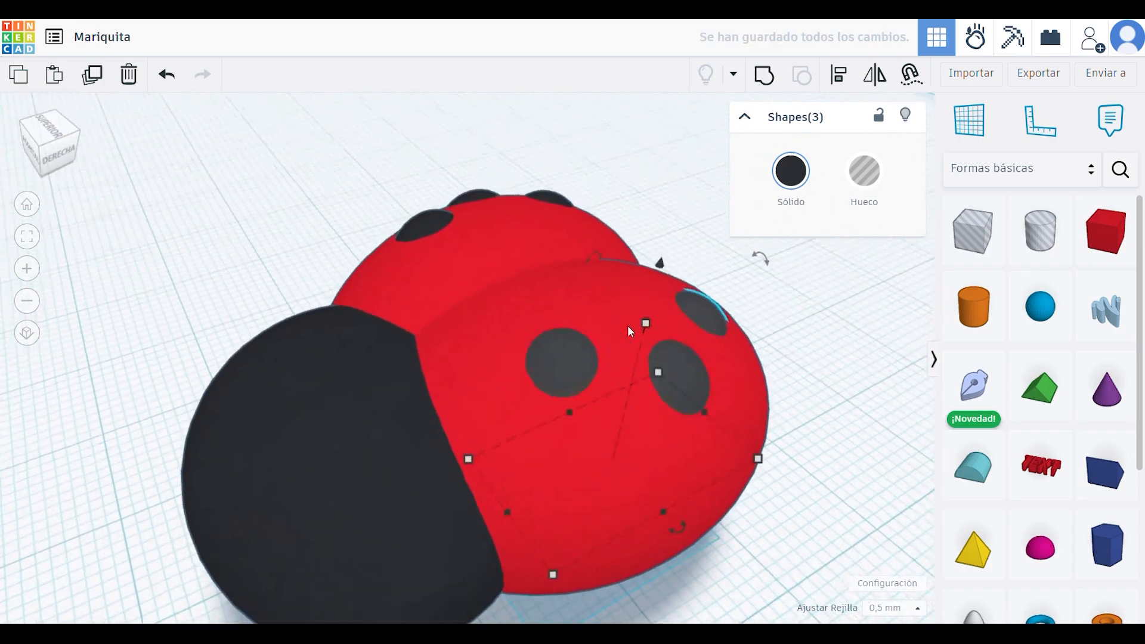
{"action": "right_click_drag", "start_coordinate": [663, 271], "coordinate": [681, 513]}
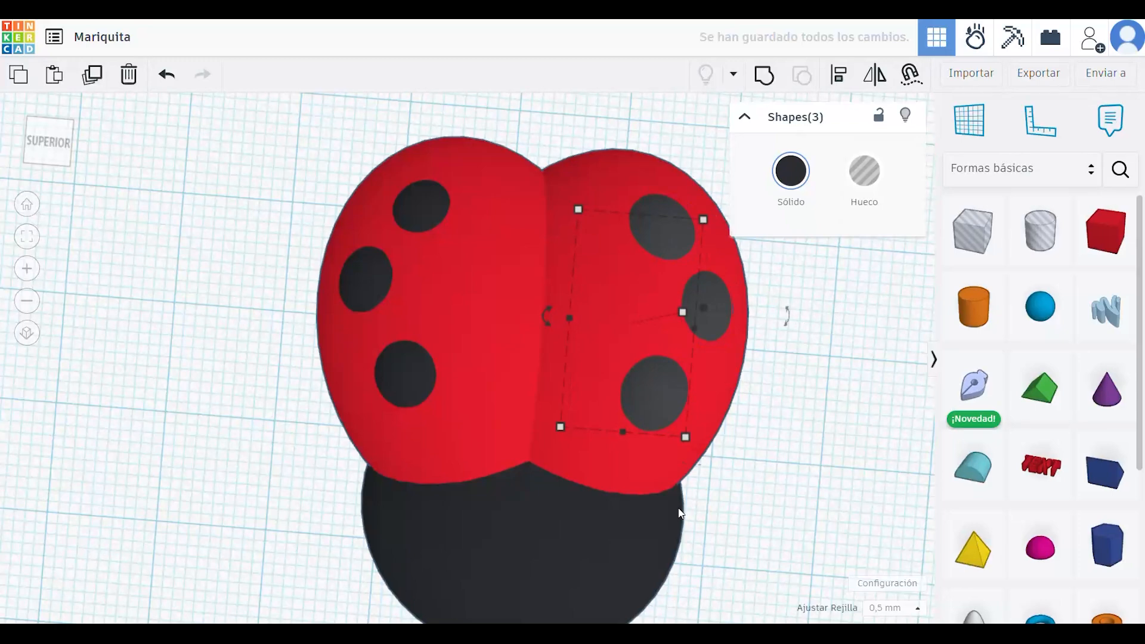
{"action": "key", "text": "Left"}
{"action": "left_click", "coordinate": [831, 365]}
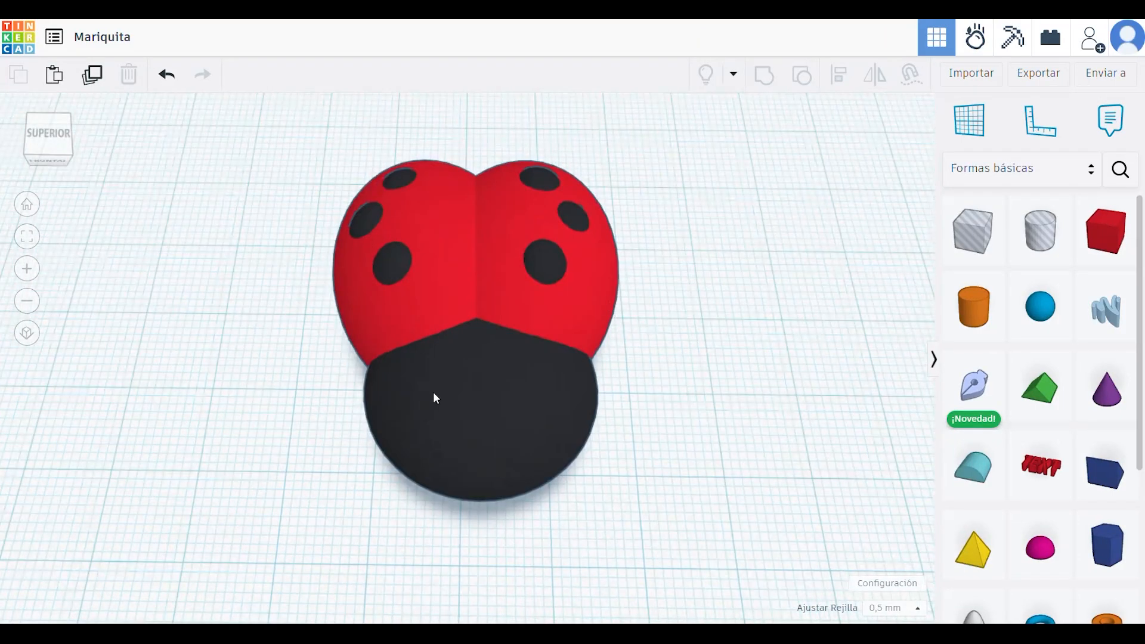
Duplicate the black head sphere and shrink the copy to 6.5 mm wide and 6.5 mm high at the head's front left.
{"action": "left_click", "coordinate": [408, 396]}
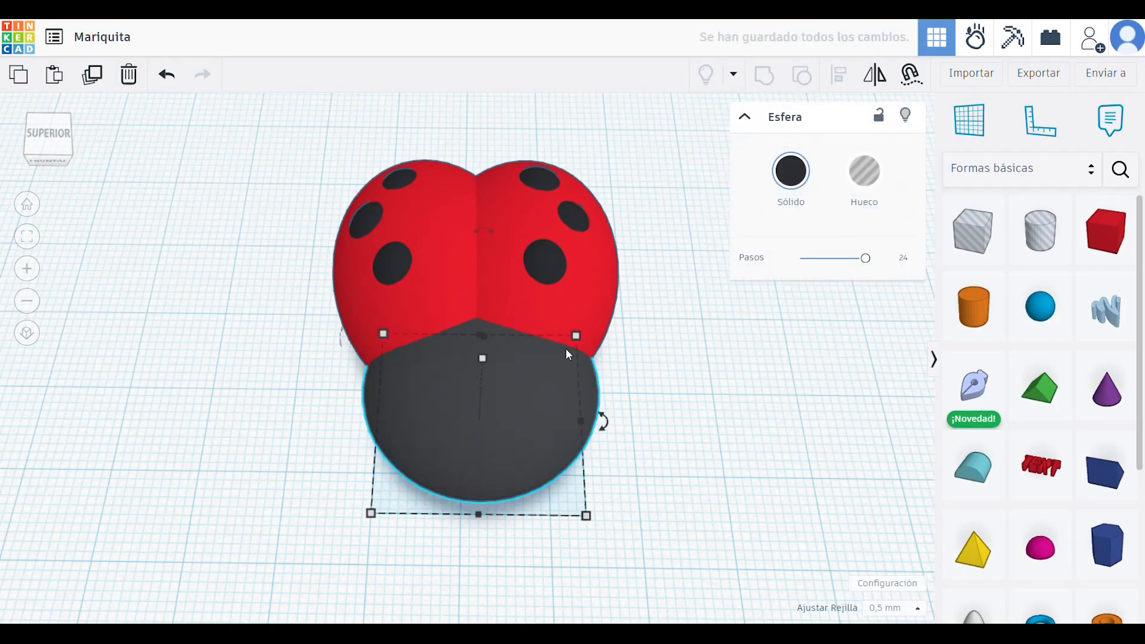
{"action": "left_click_drag", "start_coordinate": [576, 336], "coordinate": [430, 488]}
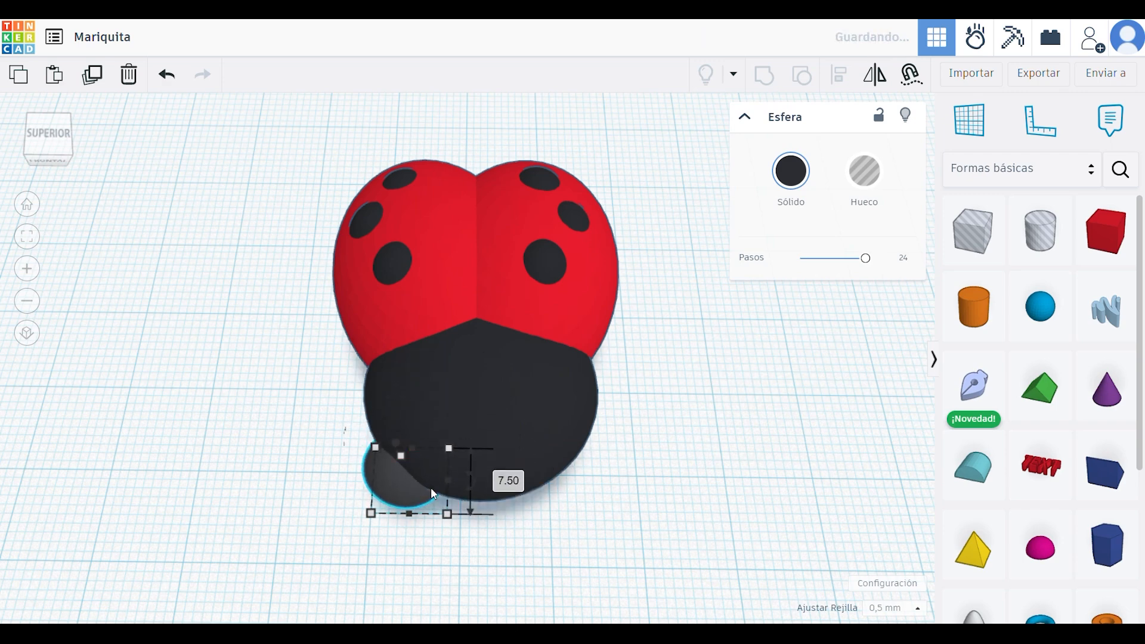
{"action": "right_click_drag", "start_coordinate": [431, 488], "coordinate": [469, 395]}
{"action": "left_click_drag", "start_coordinate": [425, 332], "coordinate": [428, 386]}
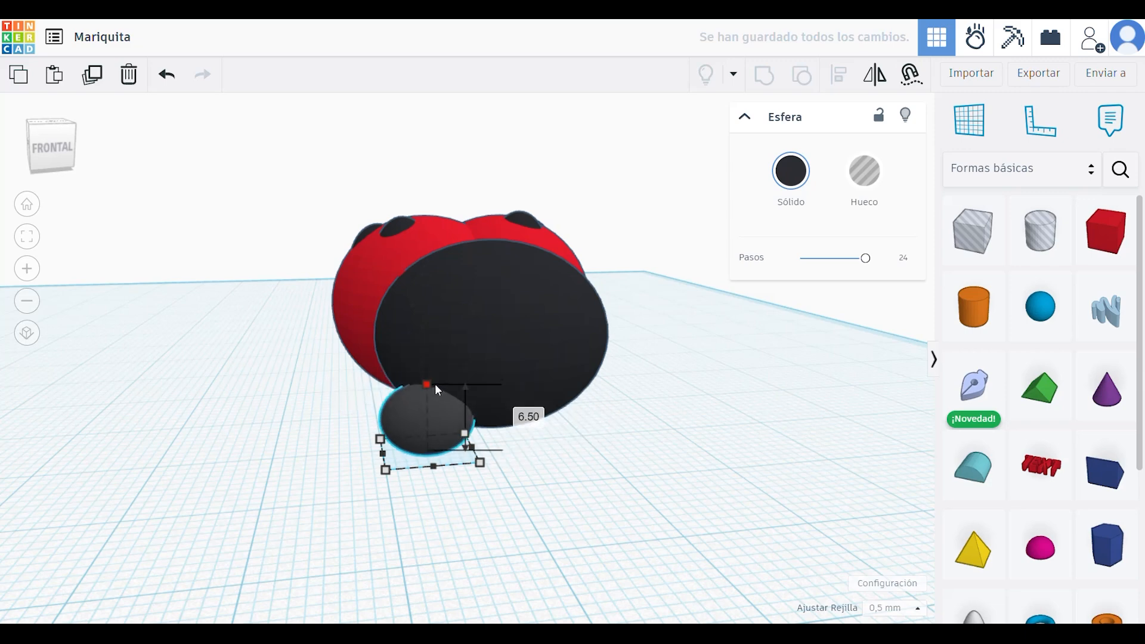
{"action": "left_click_drag", "start_coordinate": [387, 459], "coordinate": [407, 456]}
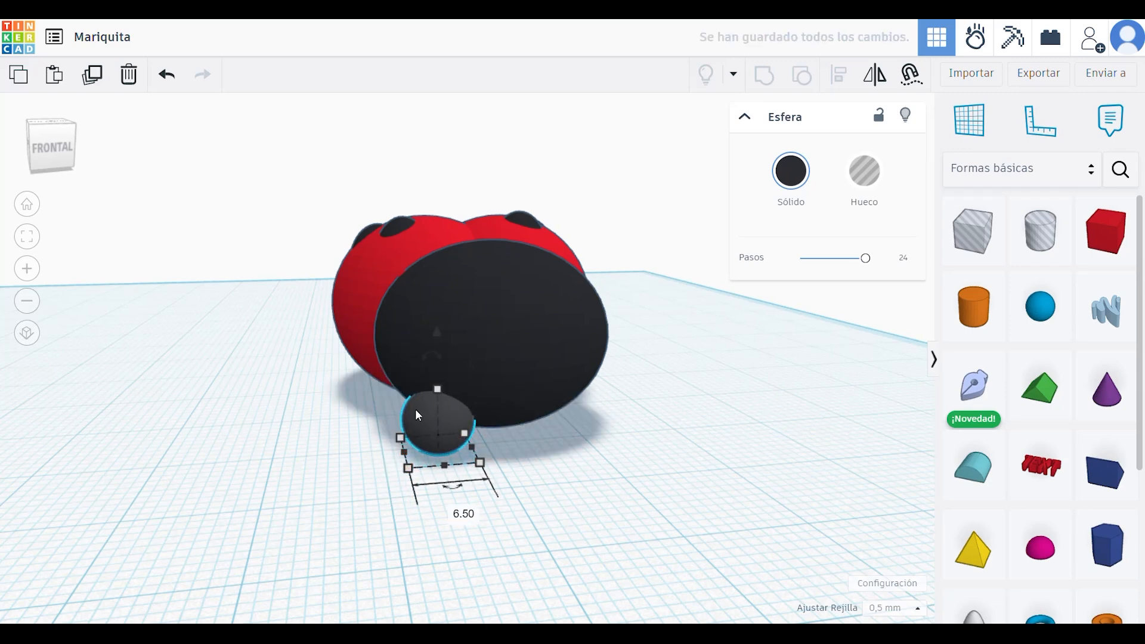
Raise the small sphere to the top of the black head and set its depth to 6.5 mm.
{"action": "left_click_drag", "start_coordinate": [434, 339], "coordinate": [444, 163]}
{"action": "right_click_drag", "start_coordinate": [443, 162], "coordinate": [466, 304]}
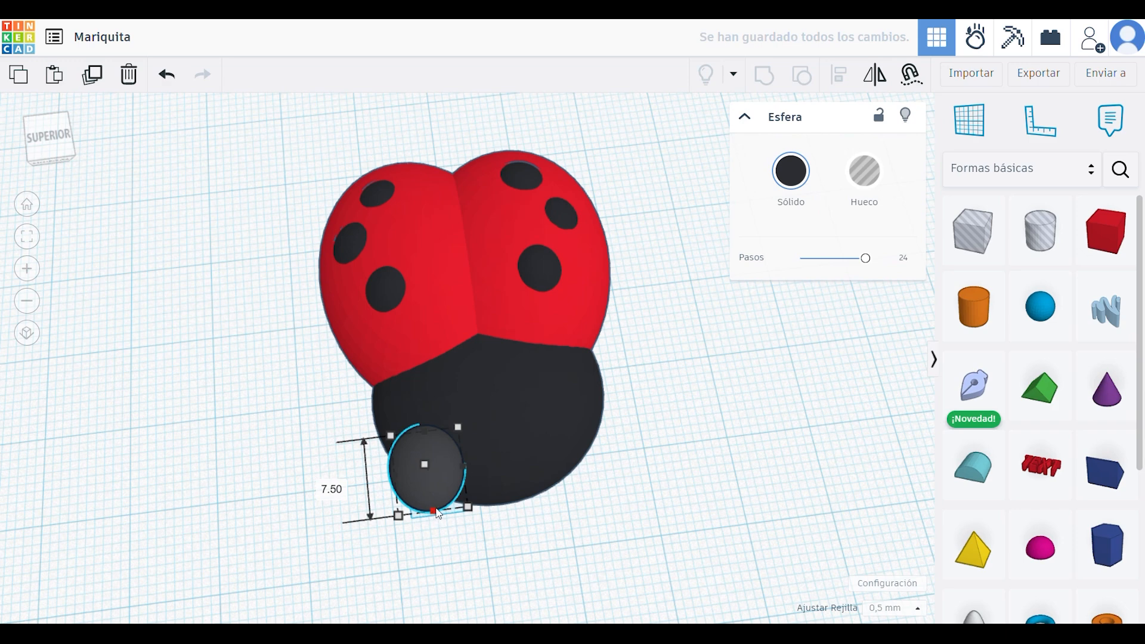
{"action": "left_click_drag", "start_coordinate": [439, 514], "coordinate": [437, 503]}
Colour the small sphere white and nudge it backward to the left side of the black head as an eye.
{"action": "left_click", "coordinate": [785, 183]}
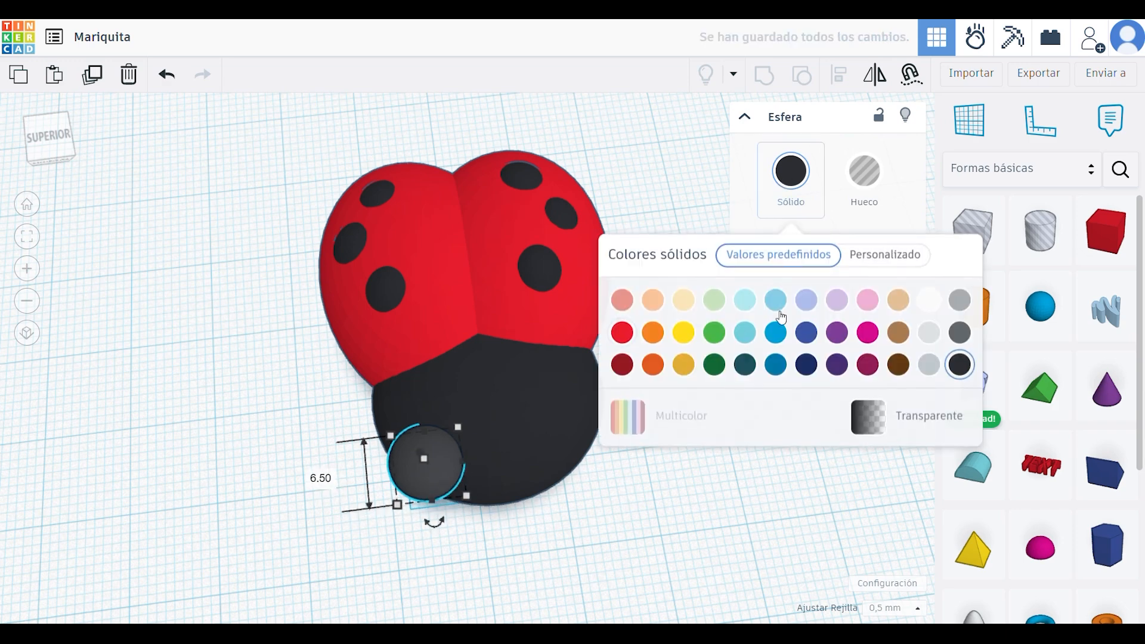
{"action": "left_click", "coordinate": [928, 299]}
{"action": "key", "text": "Right"}
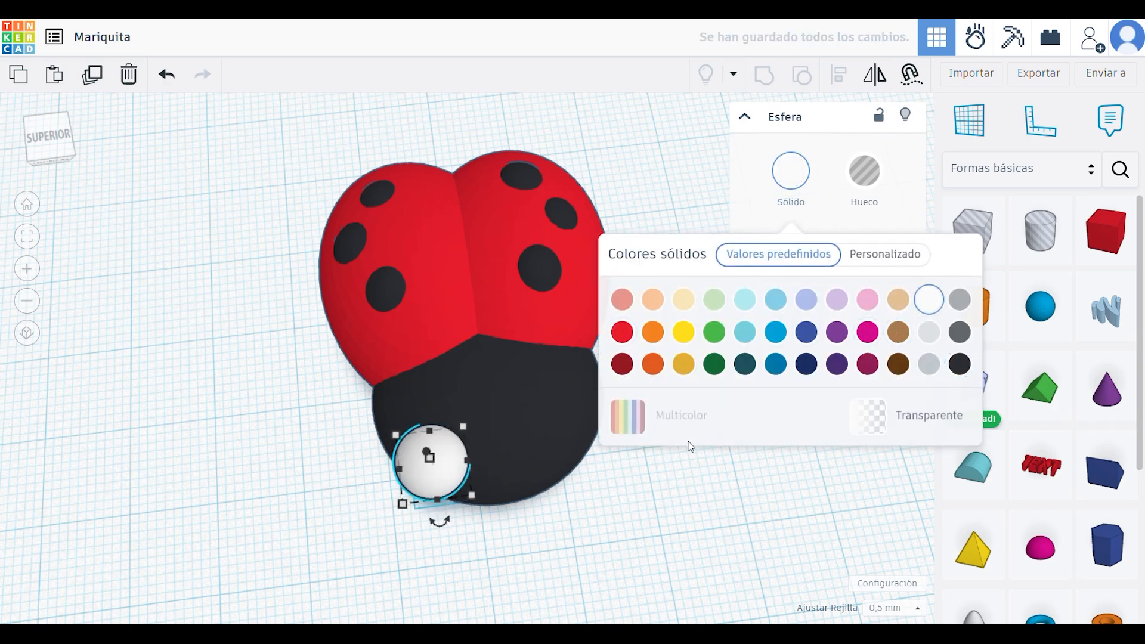
{"action": "key", "text": "Up"}
{"action": "key", "text": "Up"}
{"action": "key", "text": "Up"}
{"action": "key", "text": "Up"}
{"action": "key", "text": "Up"}
{"action": "key", "text": "Up"}
{"action": "key", "text": "Up"}
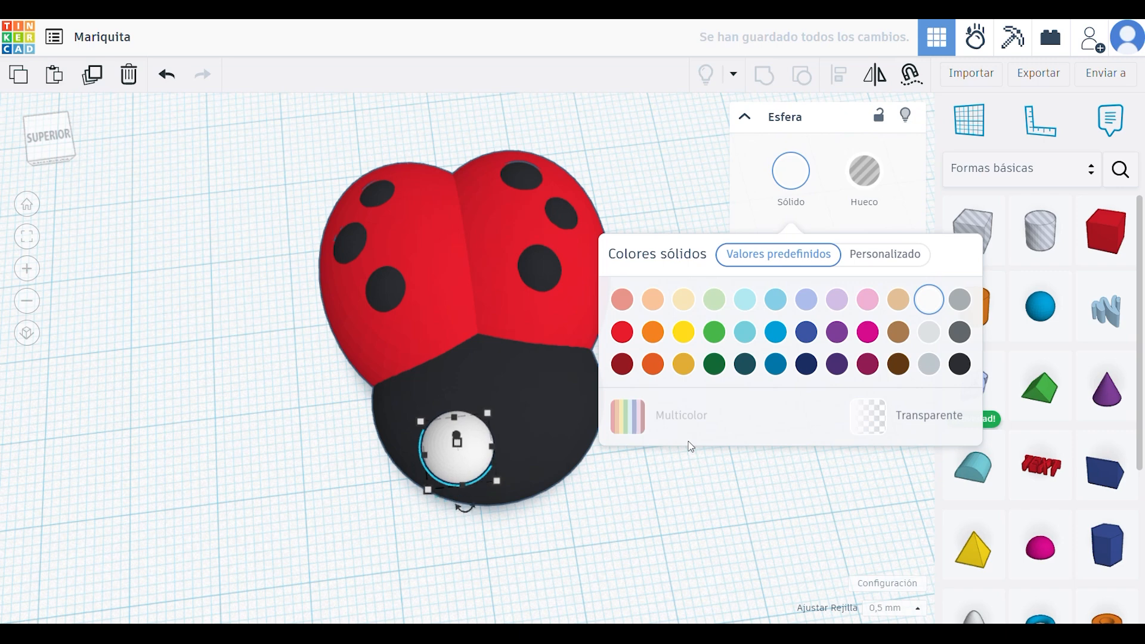
{"action": "key", "text": "Up"}
{"action": "key", "text": "Up"}
{"action": "key", "text": "Left"}
{"action": "key", "text": "Left"}
{"action": "key", "text": "Left"}
{"action": "key", "text": "Left"}
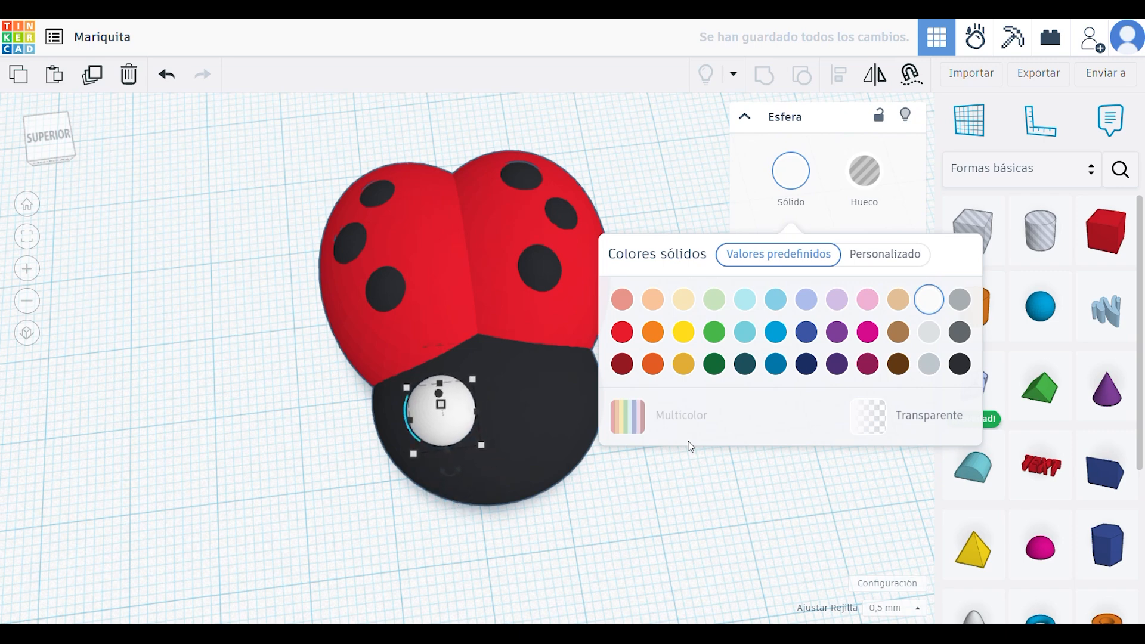
Nudge the white eye into place on the head and reshape it to 7.5 mm deep and about 5.5 mm high.
{"action": "key", "text": "Right"}
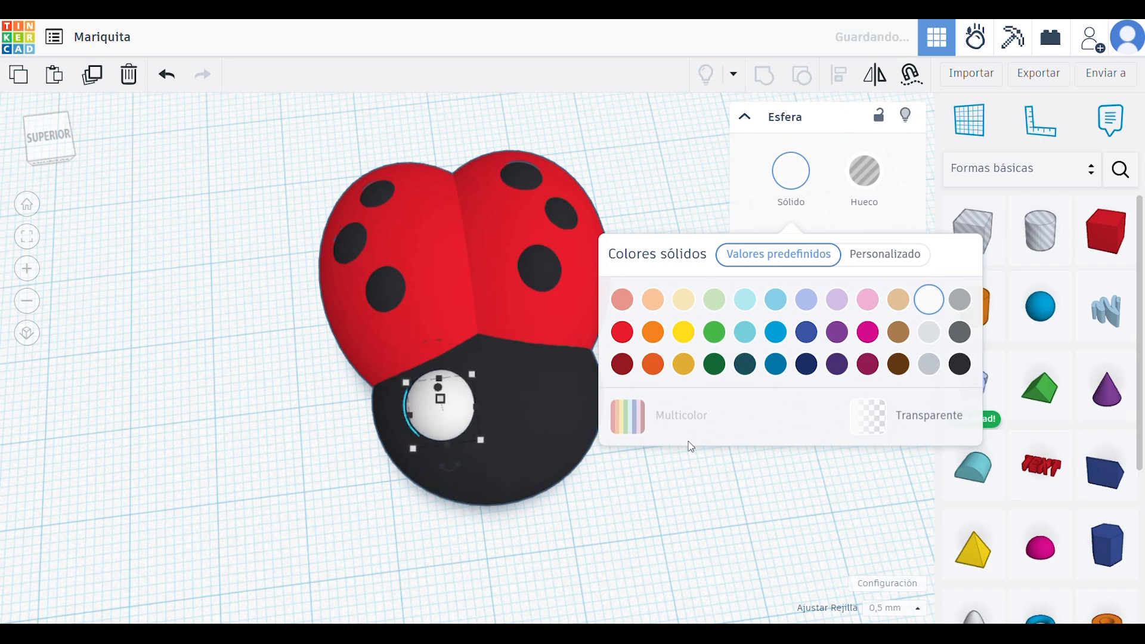
{"action": "right_click_drag", "start_coordinate": [636, 490], "coordinate": [677, 396]}
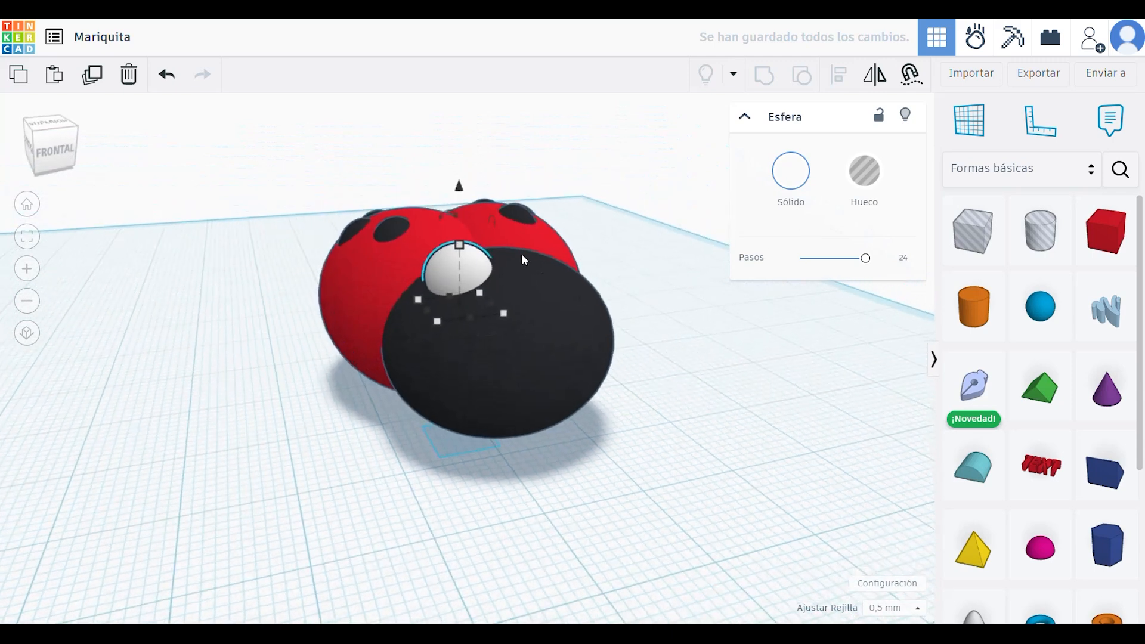
{"action": "left_click_drag", "start_coordinate": [462, 253], "coordinate": [469, 267]}
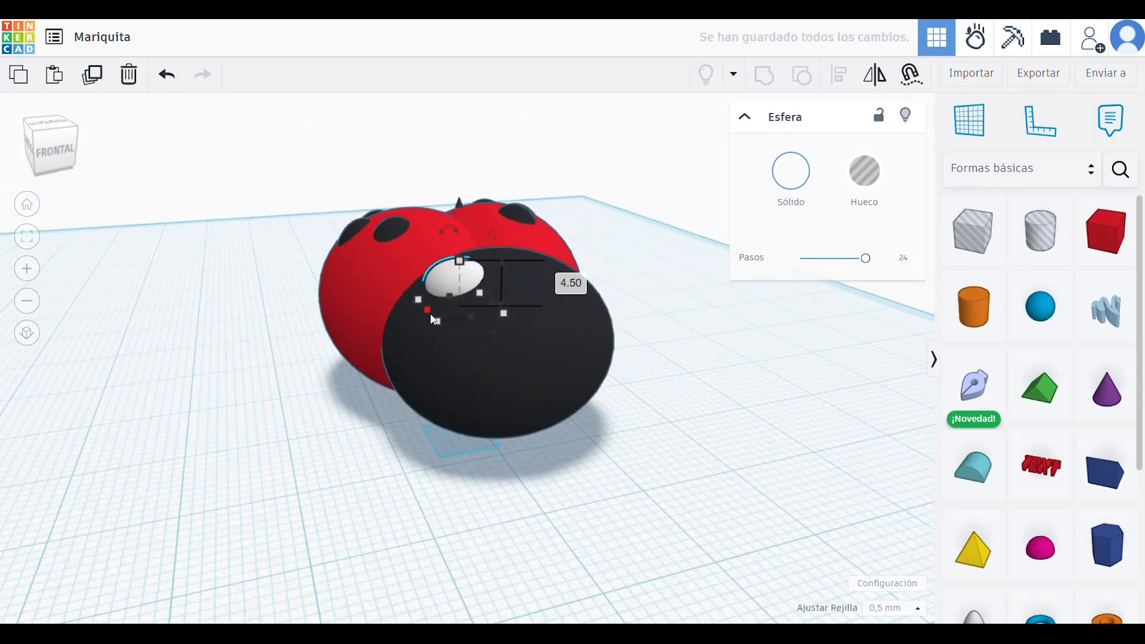
{"action": "mouse_move", "coordinate": [431, 315]}
{"action": "left_mouse_down"}
{"action": "mouse_move", "coordinate": [421, 315]}
{"action": "mouse_move", "coordinate": [432, 323]}
{"action": "left_mouse_up"}
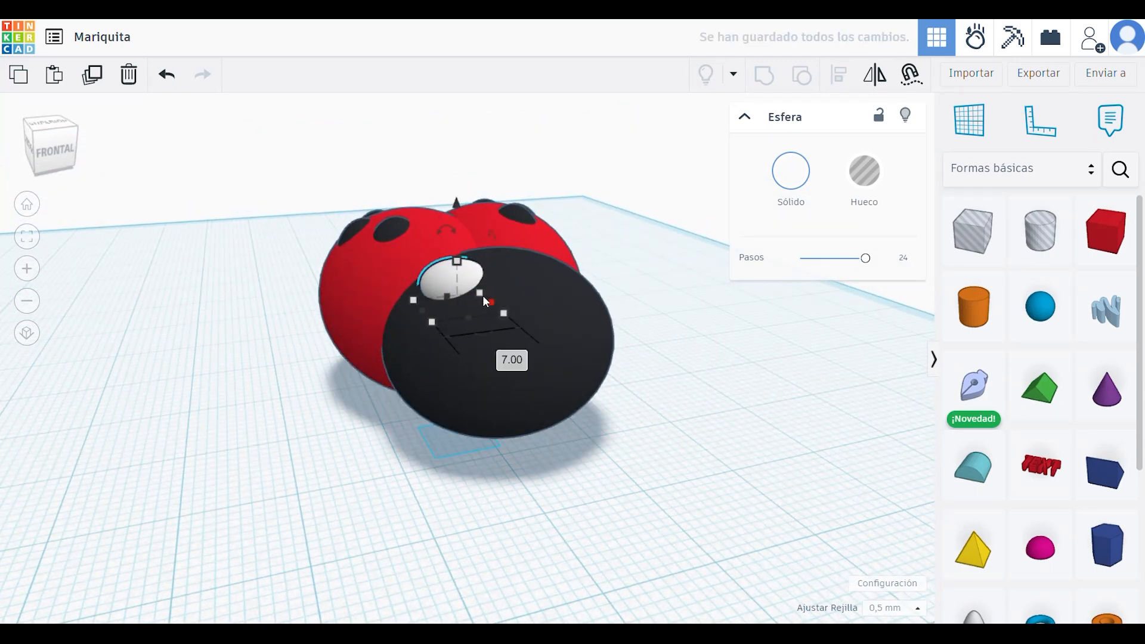
{"action": "left_click_drag", "start_coordinate": [491, 299], "coordinate": [496, 300]}
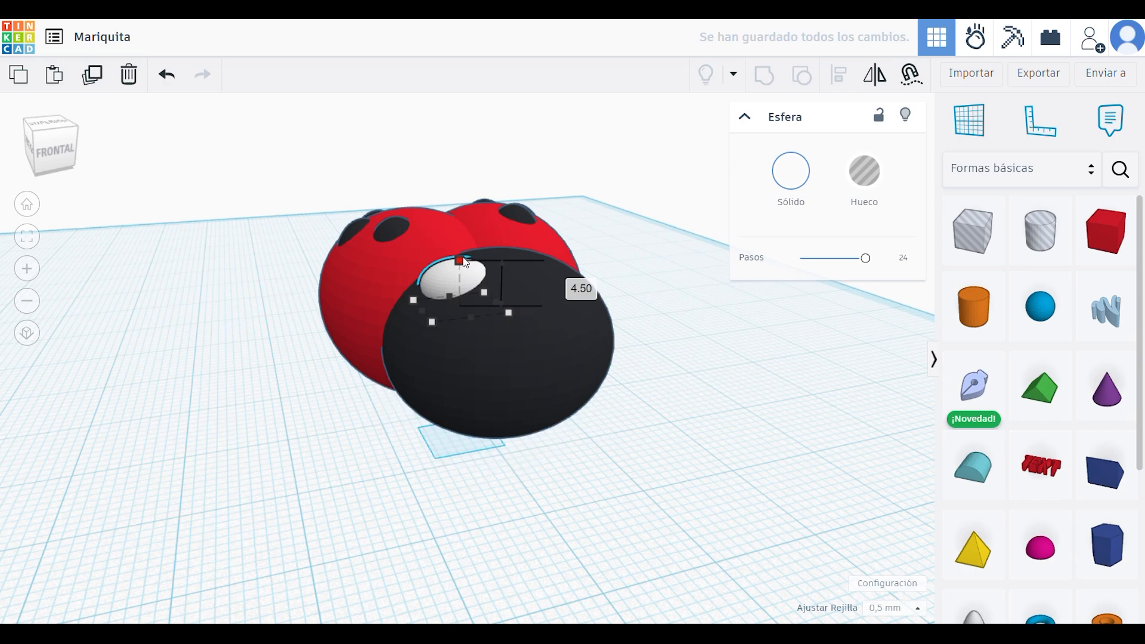
{"action": "right_click_drag", "start_coordinate": [466, 263], "coordinate": [436, 381]}
{"action": "left_click_drag", "start_coordinate": [421, 421], "coordinate": [422, 429]}
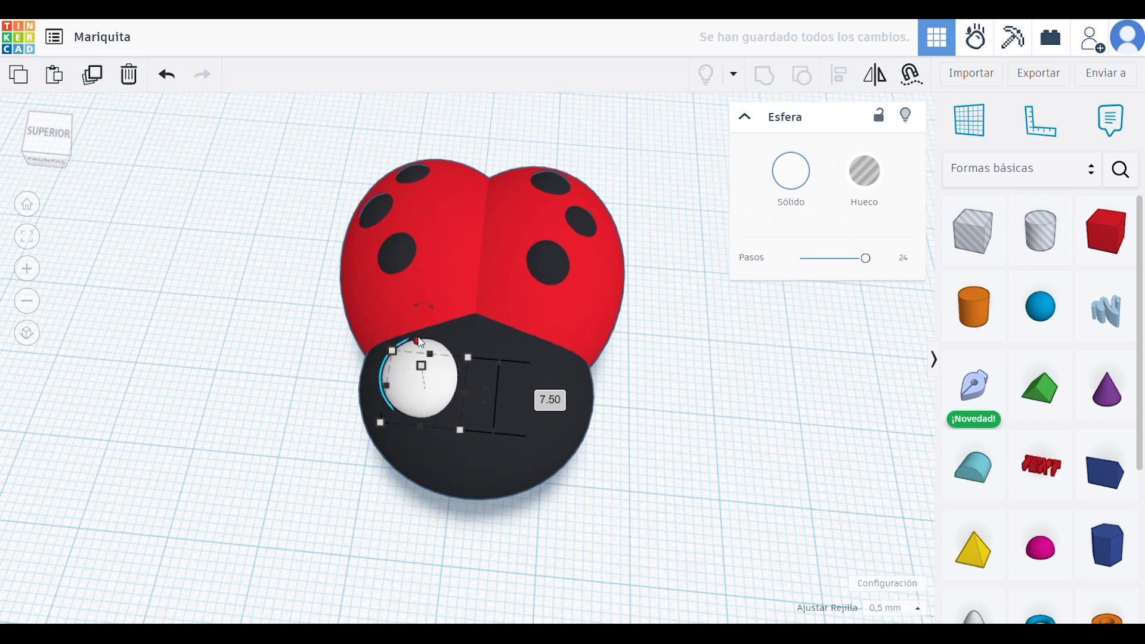
{"action": "left_click_drag", "start_coordinate": [422, 366], "coordinate": [421, 394]}
Duplicate the white eye and shift the copy sideways to the matching position on the head's right side.
{"action": "right_click_drag", "start_coordinate": [421, 395], "coordinate": [431, 353]}
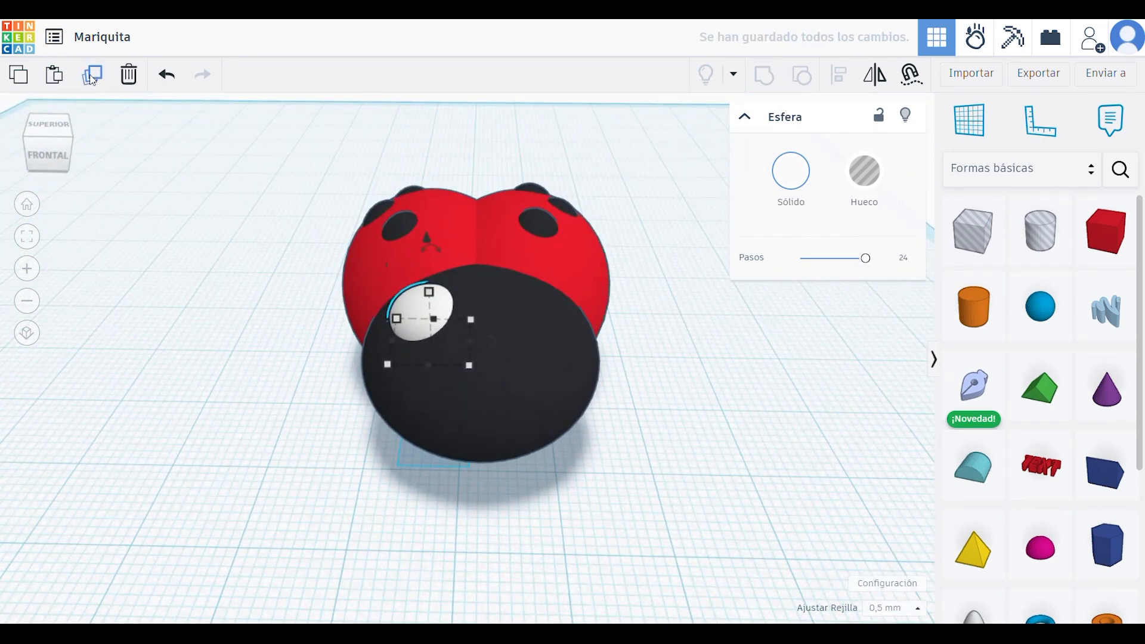
{"action": "key", "text": "Right"}
{"action": "key", "text": "Right"}
{"action": "key", "text": "Right"}
{"action": "key", "text": "Right"}
{"action": "key", "text": "Right"}
{"action": "key", "text": "Right"}
{"action": "key", "text": "Right"}
{"action": "key", "text": "Right"}
{"action": "key", "text": "Right"}
{"action": "key", "text": "Right"}
{"action": "key", "text": "Right"}
{"action": "key", "text": "Right"}
{"action": "key", "text": "Right"}
{"action": "key", "text": "Right"}
{"action": "key", "text": "Right"}
{"action": "key", "text": "Right"}
{"action": "key", "text": "Right"}
{"action": "key", "text": "Right"}
{"action": "key", "text": "Right"}
{"action": "key", "text": "Right"}
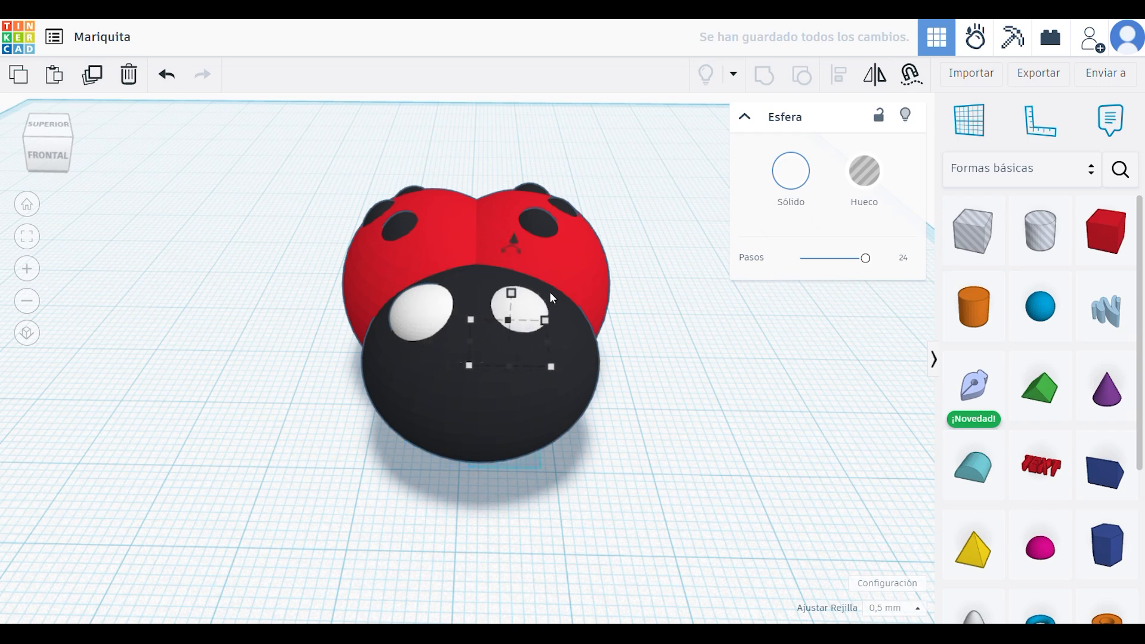
{"action": "left_click_drag", "start_coordinate": [540, 296], "coordinate": [541, 298]}
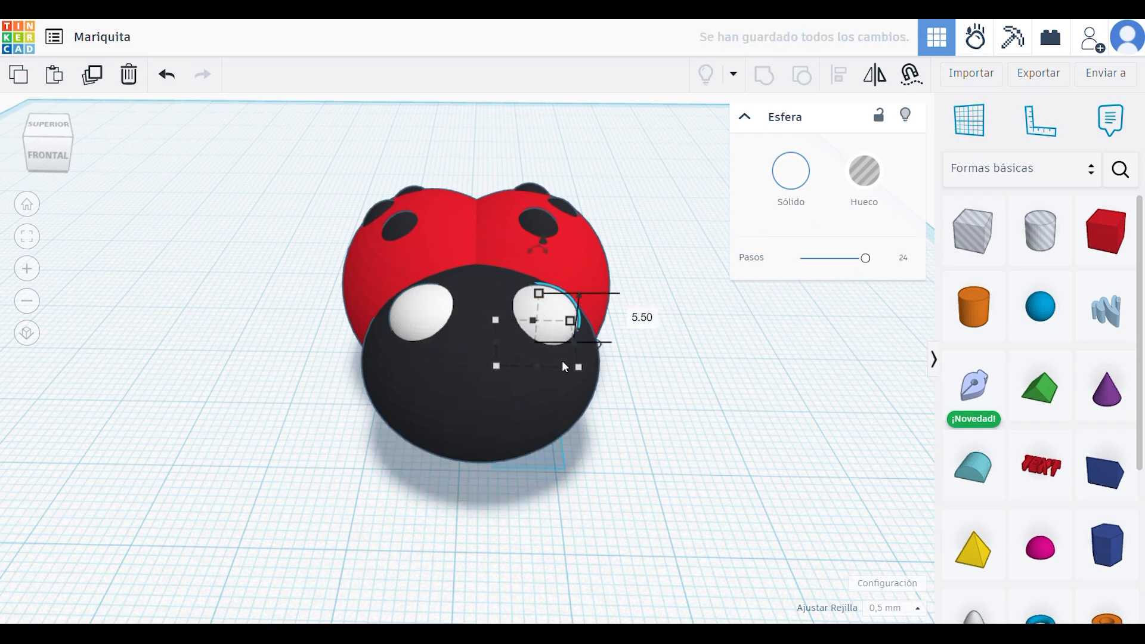
{"action": "left_click", "coordinate": [657, 381]}
Duplicate the left white eye and shrink the copy to 4.5 mm wide and 4 mm deep.
{"action": "right_click_drag", "start_coordinate": [657, 382], "coordinate": [662, 417]}
{"action": "left_click", "coordinate": [447, 384]}
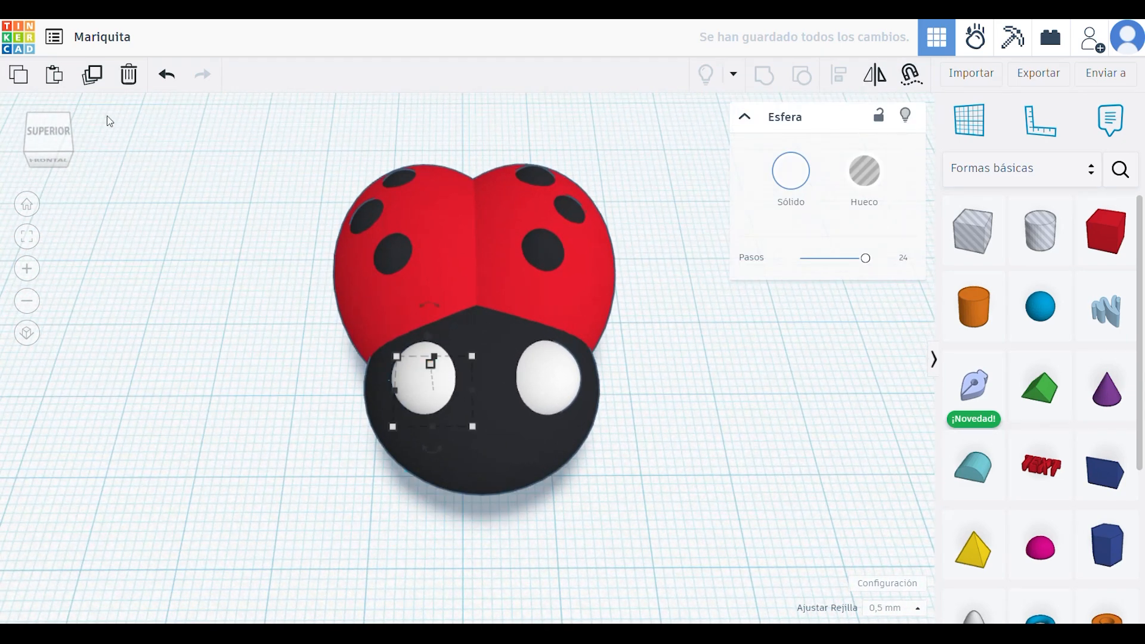
{"action": "left_click", "coordinate": [93, 75]}
{"action": "left_click_drag", "start_coordinate": [472, 356], "coordinate": [441, 388]}
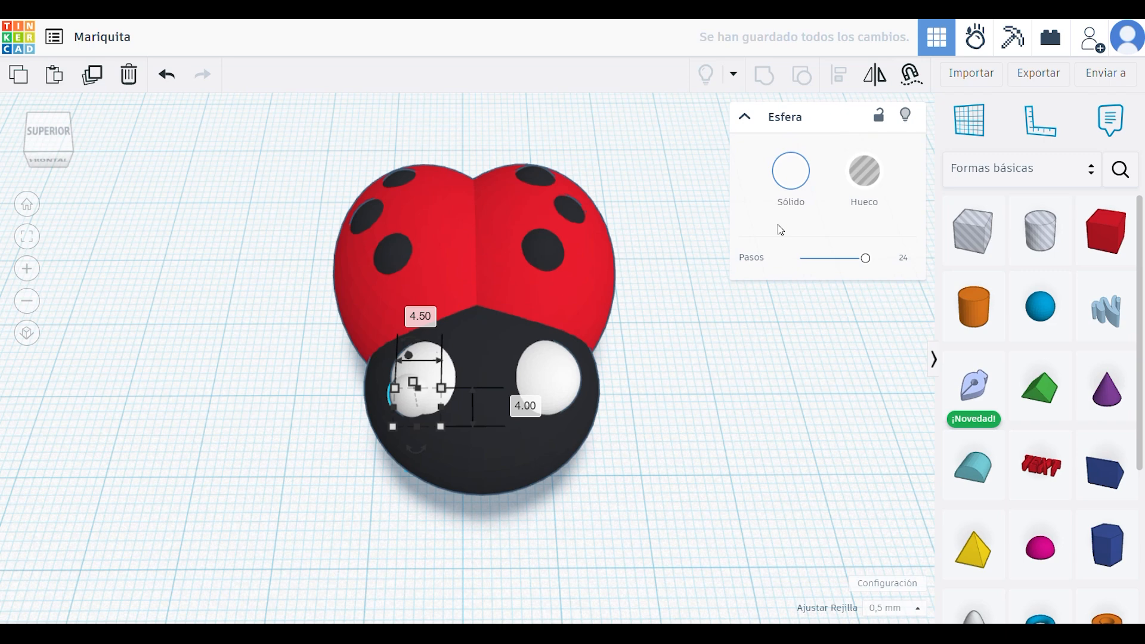
Colour the small copied sphere black and move it to the lower inner part of the left eye as a pupil.
{"action": "left_click", "coordinate": [809, 189]}
{"action": "left_click", "coordinate": [957, 365]}
{"action": "right_click_drag", "start_coordinate": [499, 428], "coordinate": [525, 407]}
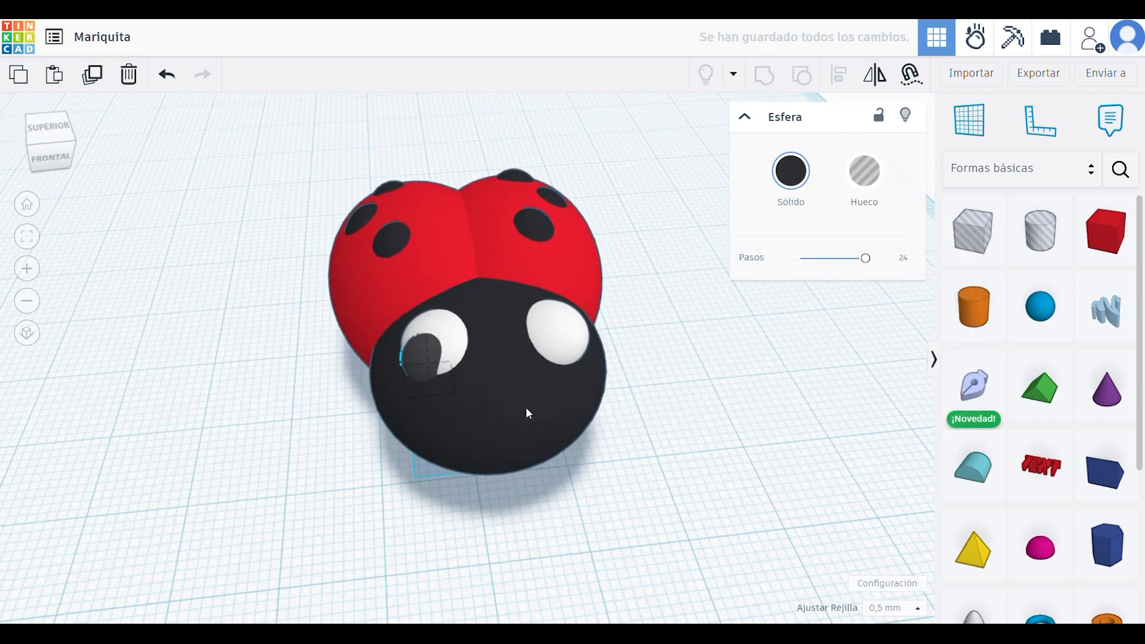
{"action": "left_click_drag", "start_coordinate": [454, 404], "coordinate": [466, 418]}
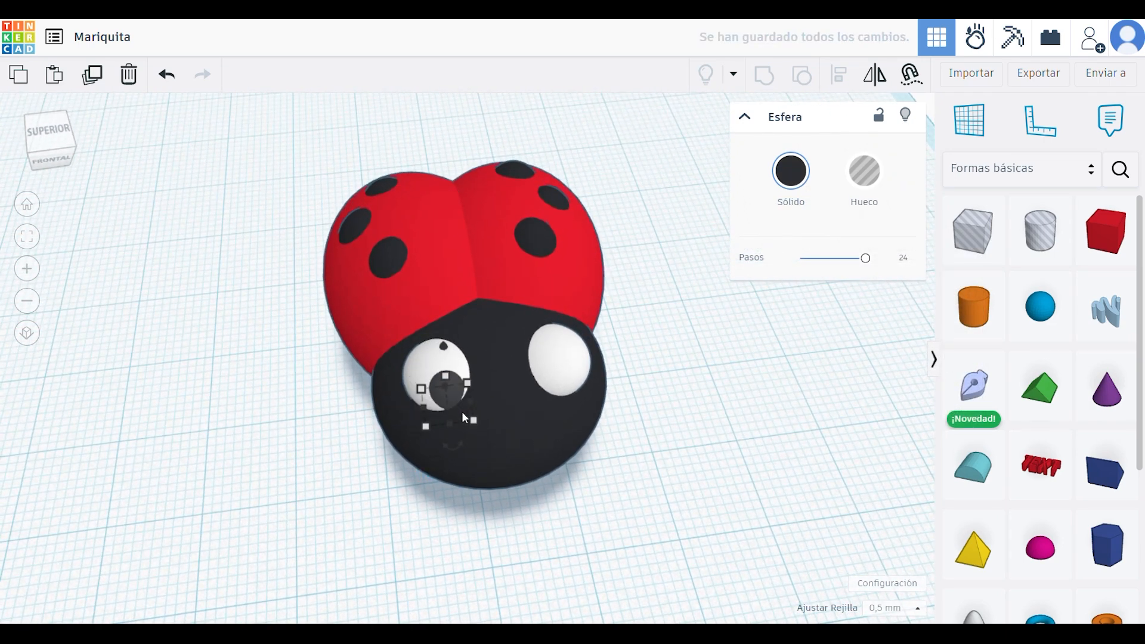
Duplicate the black pupil and shift the copy sideways onto the lower part of the right white eye.
{"action": "left_click", "coordinate": [103, 84]}
{"action": "key", "text": "Right"}
{"action": "key", "text": "Right"}
{"action": "key", "text": "Right"}
{"action": "key", "text": "Right"}
{"action": "key", "text": "Right"}
{"action": "key", "text": "Right"}
{"action": "key", "text": "Right"}
{"action": "key", "text": "Right"}
{"action": "key", "text": "Right"}
{"action": "key", "text": "Right"}
{"action": "key", "text": "Right"}
{"action": "key", "text": "Right"}
{"action": "key", "text": "Right"}
{"action": "key", "text": "Right"}
{"action": "key", "text": "Right"}
{"action": "key", "text": "Right"}
{"action": "key", "text": "Right"}
{"action": "key", "text": "Right"}
{"action": "key", "text": "Right"}
{"action": "key", "text": "Right"}
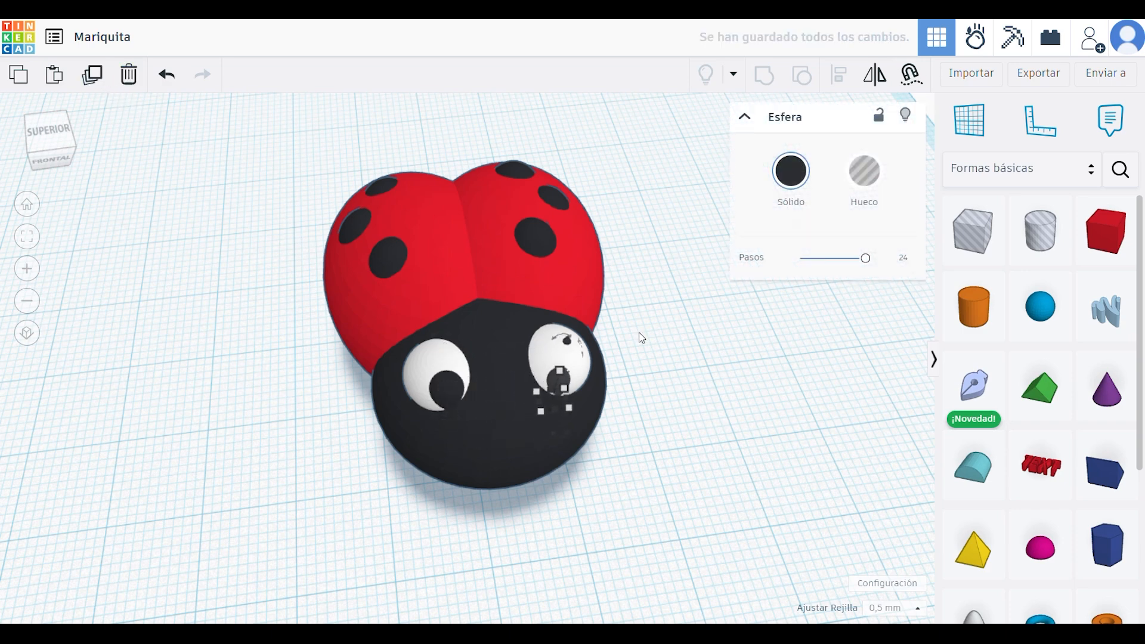
{"action": "key", "text": "Right"}
{"action": "key", "text": "Right"}
{"action": "key", "text": "Left"}
{"action": "key", "text": "Left"}
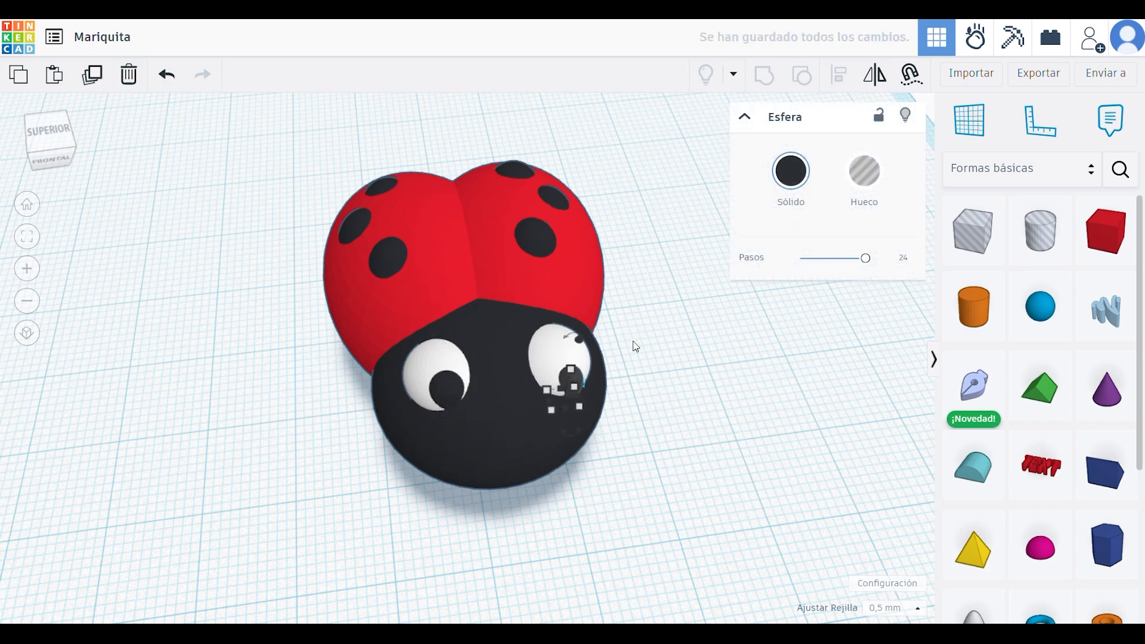
{"action": "left_click_drag", "start_coordinate": [564, 345], "coordinate": [563, 341]}
{"action": "key", "text": "Right"}
{"action": "key", "text": "Right"}
{"action": "left_click", "coordinate": [636, 402]}
Select all the ladybug's shapes, group them into one object and open the group's solid colour options.
{"action": "right_click_drag", "start_coordinate": [635, 401], "coordinate": [503, 481]}
{"action": "scroll", "coordinate": [426, 405], "scroll_direction": "down", "scroll_amount": 1}
{"action": "scroll", "coordinate": [416, 390], "scroll_direction": "up", "scroll_amount": 1}
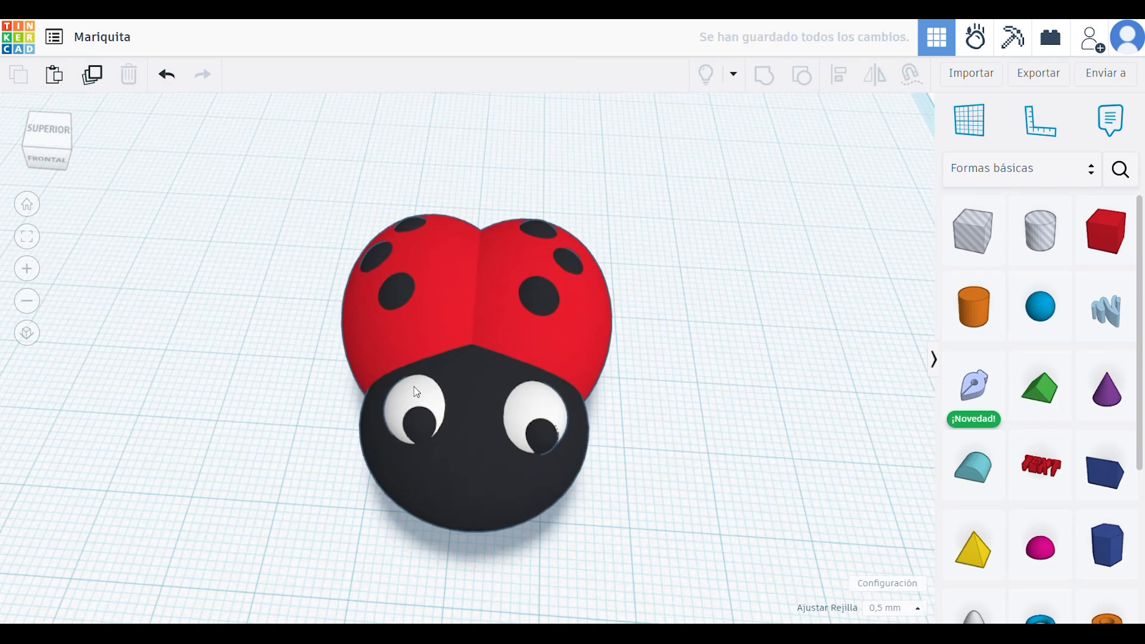
{"action": "mouse_move", "coordinate": [420, 464]}
{"action": "right_mouse_down"}
{"action": "mouse_move", "coordinate": [548, 336]}
{"action": "mouse_move", "coordinate": [649, 375]}
{"action": "mouse_move", "coordinate": [728, 386]}
{"action": "mouse_move", "coordinate": [444, 402]}
{"action": "mouse_move", "coordinate": [751, 404]}
{"action": "mouse_move", "coordinate": [255, 424]}
{"action": "mouse_move", "coordinate": [557, 433]}
{"action": "mouse_move", "coordinate": [269, 438]}
{"action": "mouse_move", "coordinate": [383, 454]}
{"action": "mouse_move", "coordinate": [417, 476]}
{"action": "right_mouse_up"}
{"action": "left_click_drag", "start_coordinate": [623, 560], "coordinate": [287, 157]}
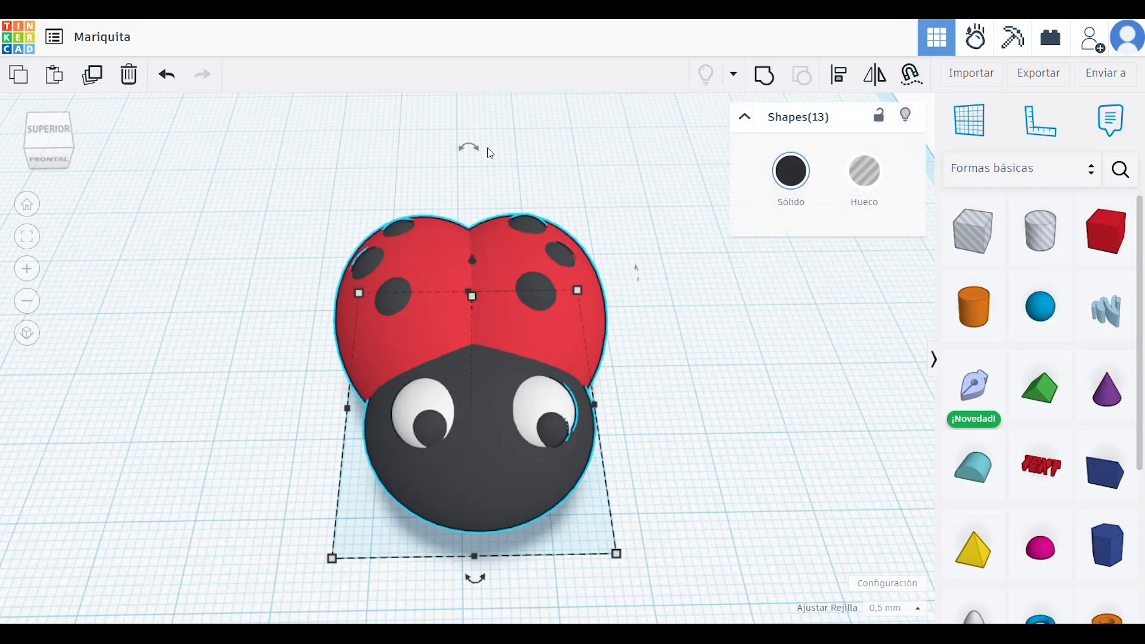
{"action": "left_click", "coordinate": [782, 76]}
{"action": "left_click", "coordinate": [790, 171]}
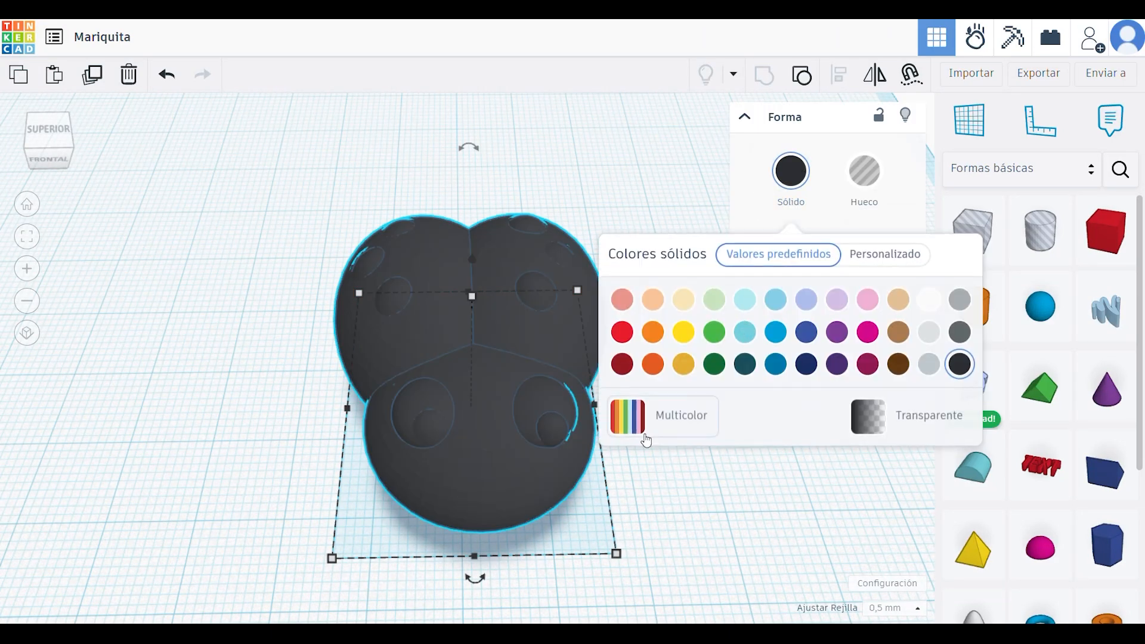